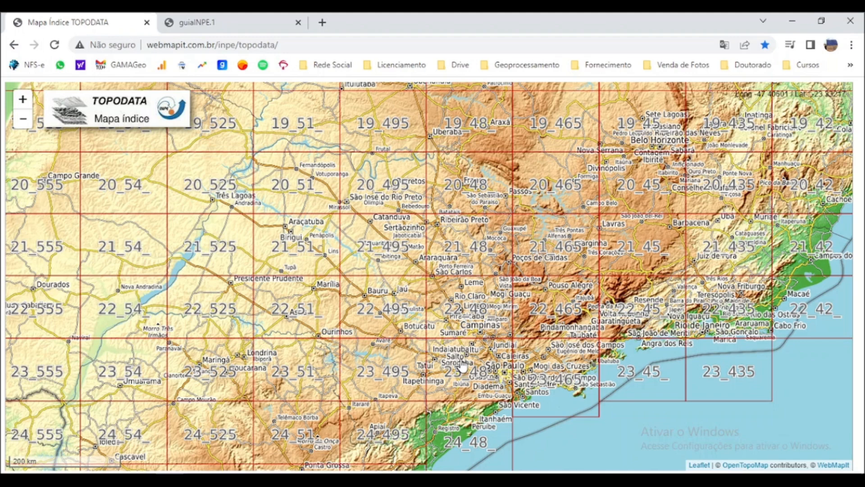
Step: Request the Declividade download for tile 23S48_ on the TOPODATA index map, but cancel saving the file
left_click(461, 364)
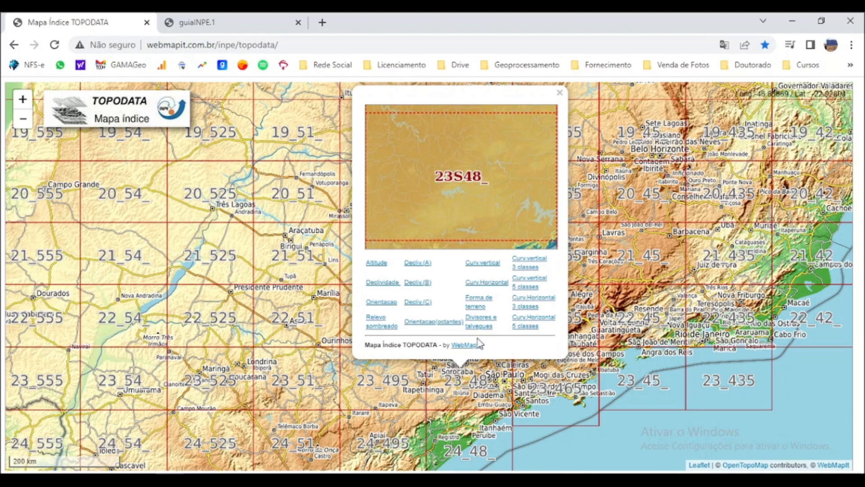
left_click(369, 283)
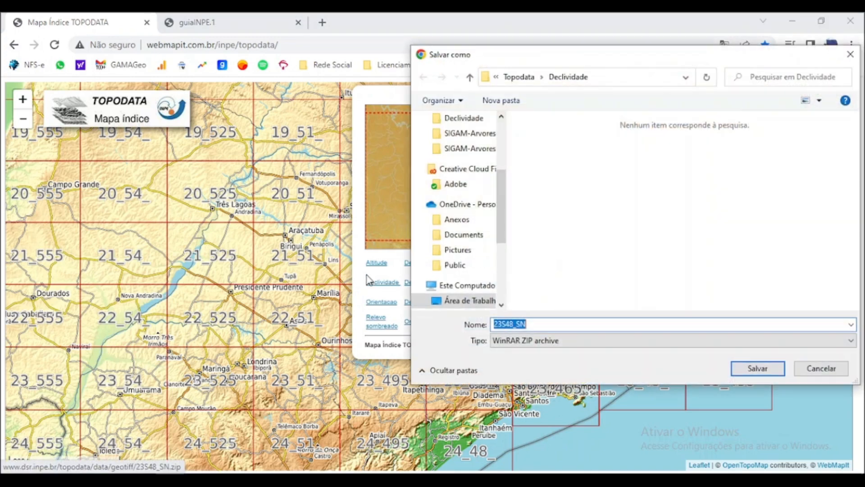
left_click(821, 368)
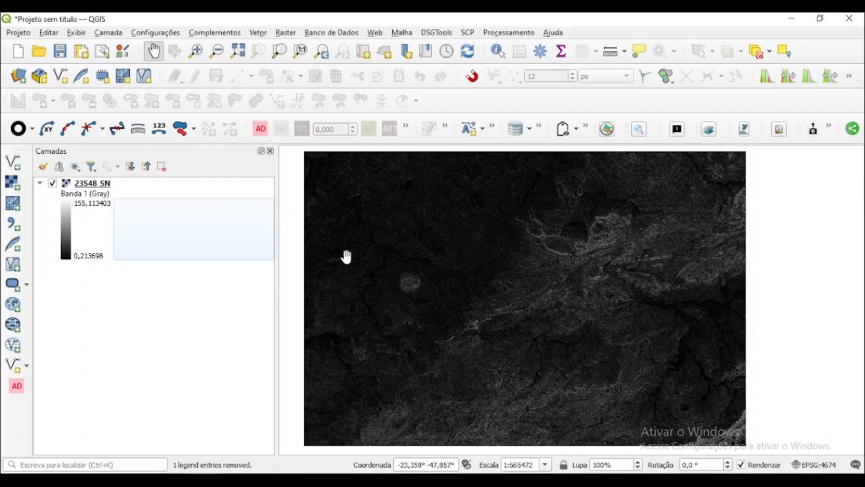
Step: Switch to QGIS and remove the 23S48_SN layer from the project
right_click(91, 186)
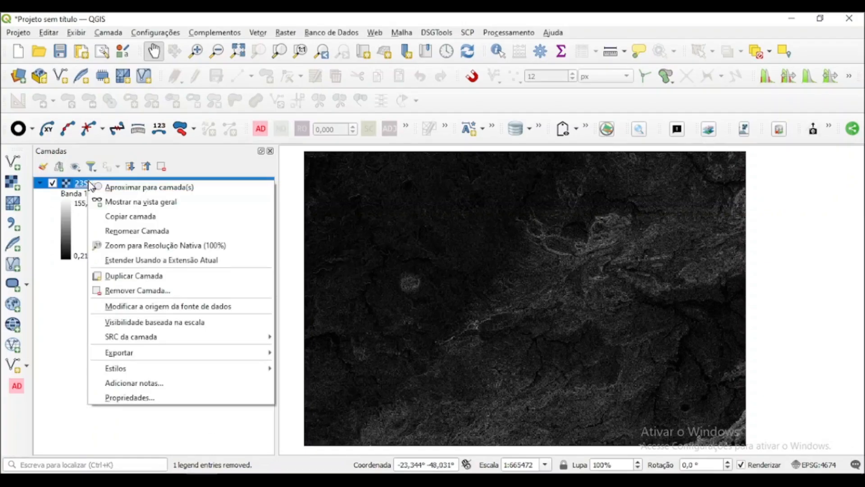
left_click(134, 290)
key("Return")
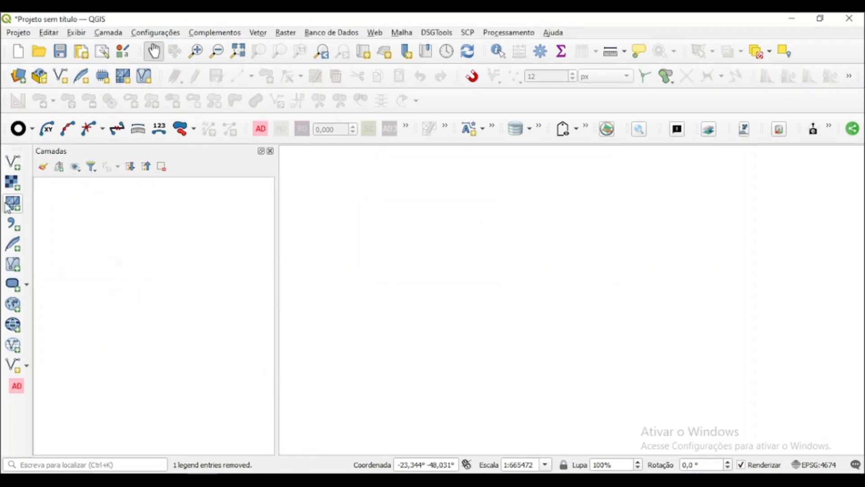
Step: Add the 23S48_SN.tif slope raster to the project, assigning it the WGS 84 (EPSG:4326) coordinate system
left_click(12, 186)
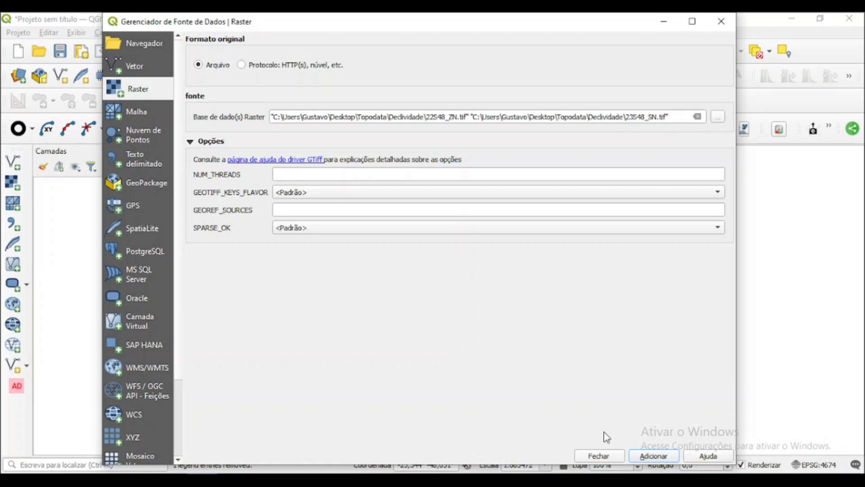
left_click(641, 457)
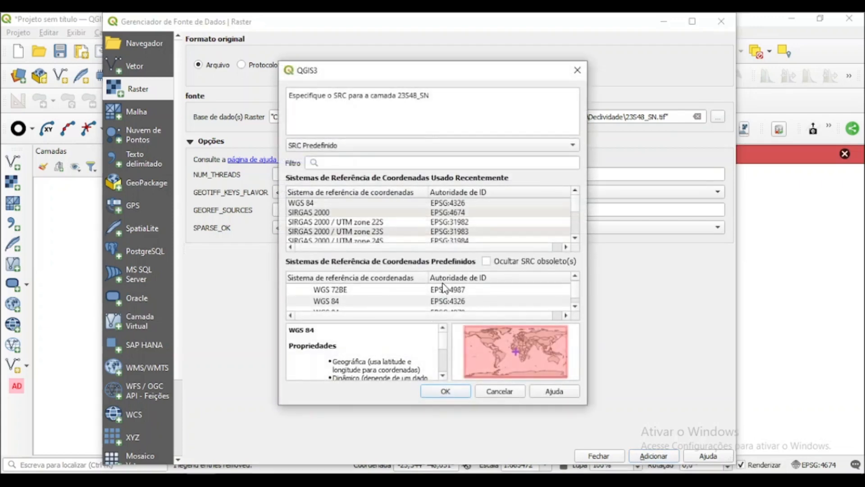
left_click(292, 206)
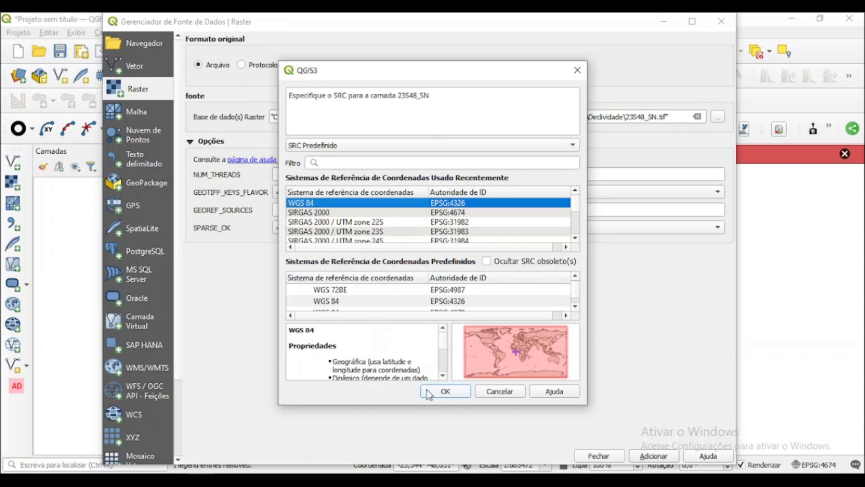
left_click(445, 391)
left_click(618, 456)
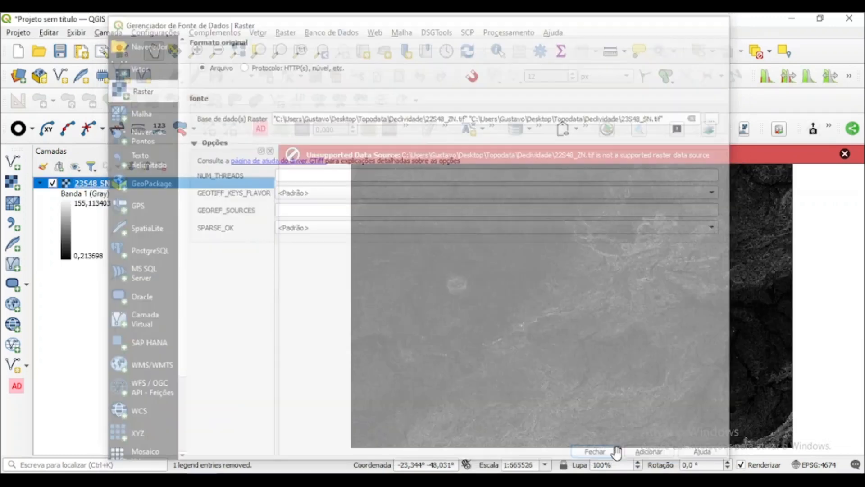
left_click(843, 155)
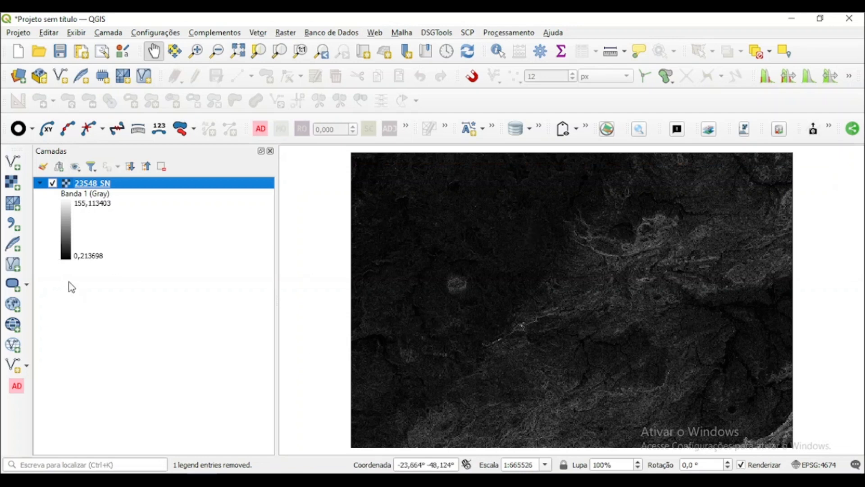
left_click(92, 257)
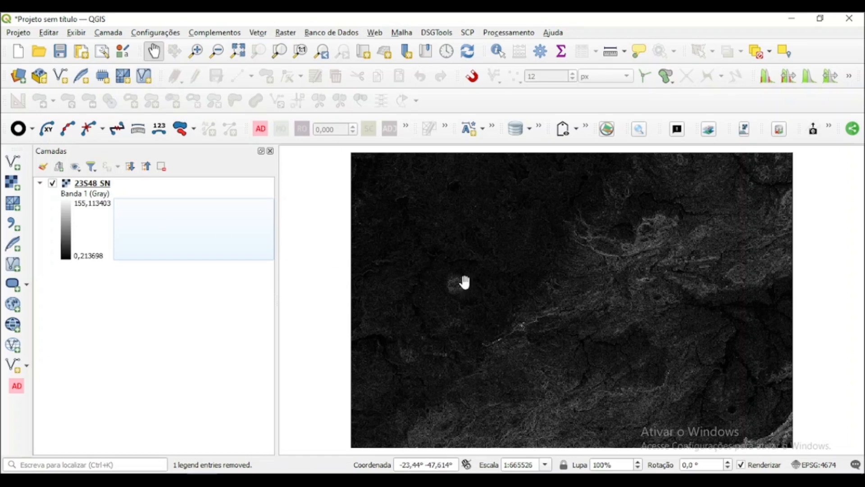
mouse_move(491, 291)
left_mouse_down()
mouse_move(487, 282)
mouse_move(487, 297)
mouse_move(488, 291)
left_mouse_up()
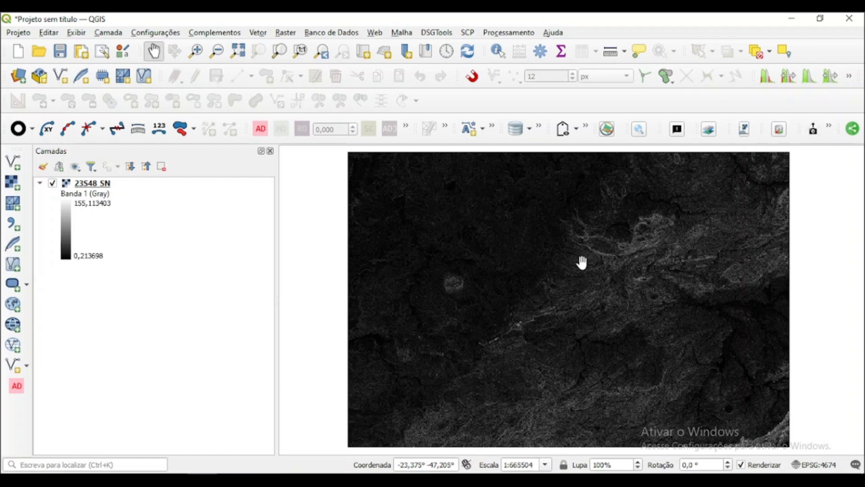
Step: Select the 23S48_SN layer, search the processing toolbox for "reclas" and open the Reclassificar por tabela tool
left_click(103, 190)
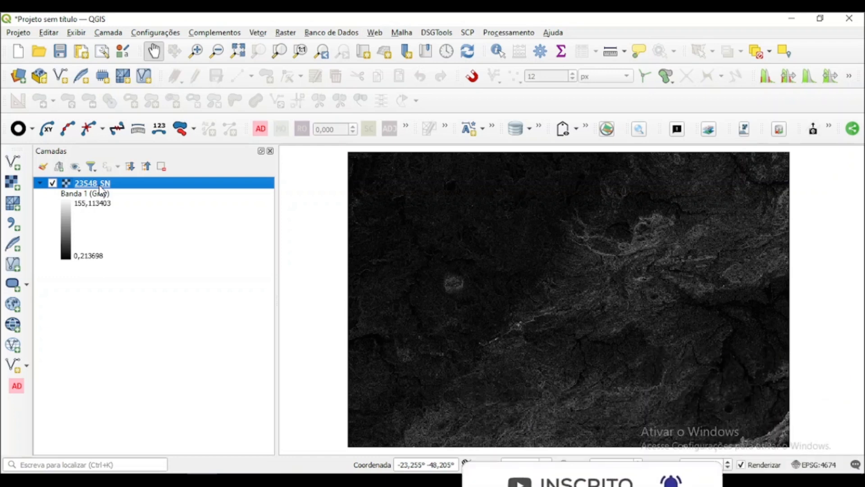
left_click(100, 188)
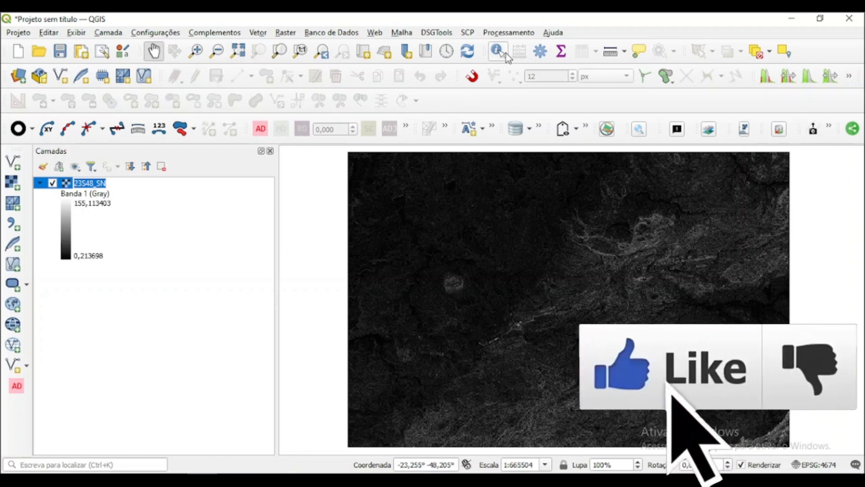
left_click(504, 34)
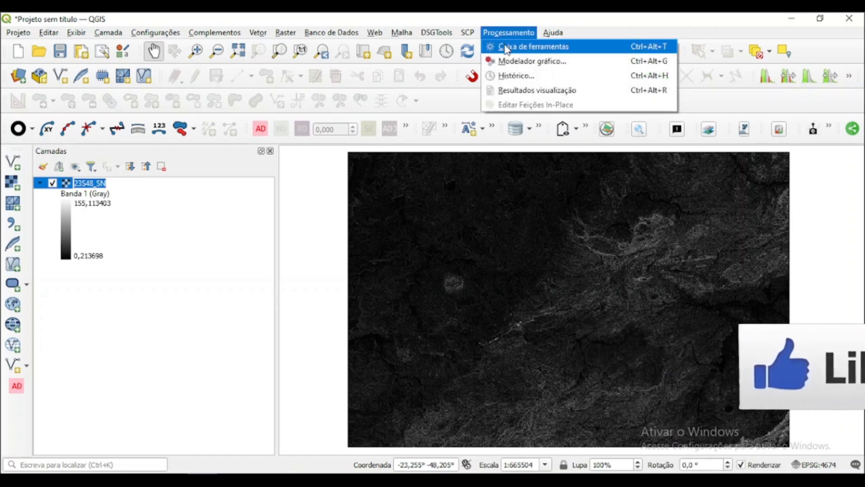
left_click(506, 46)
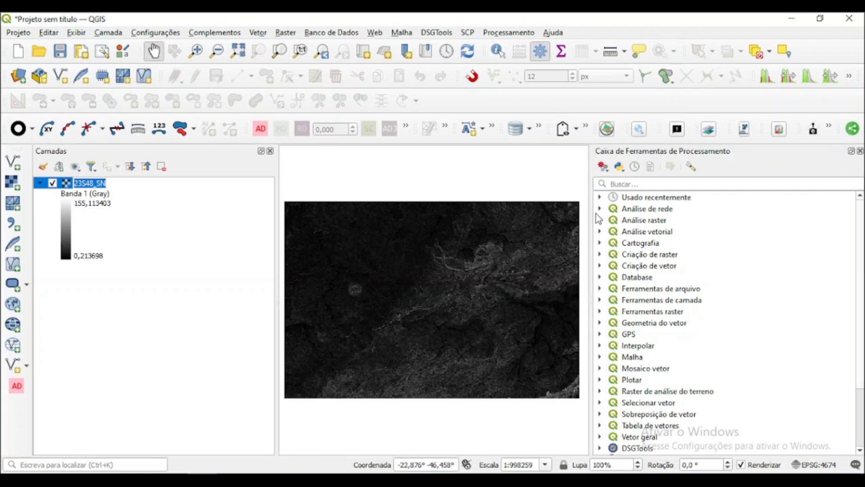
left_click(648, 182)
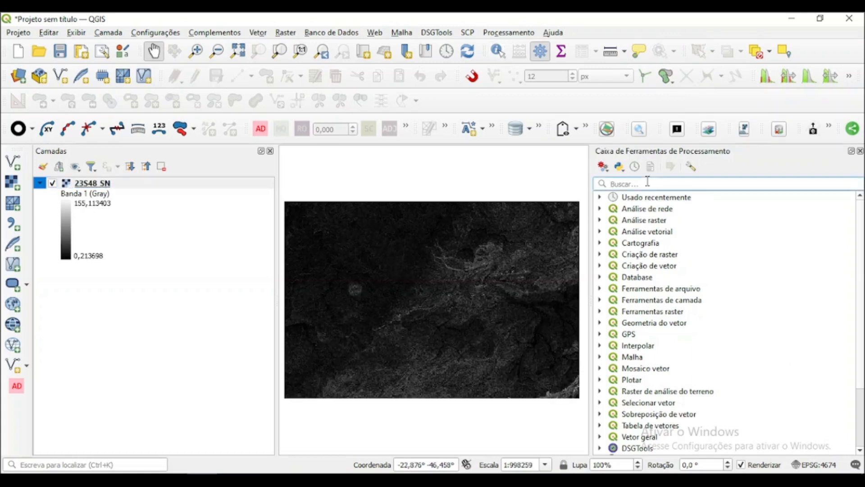
type("reclas")
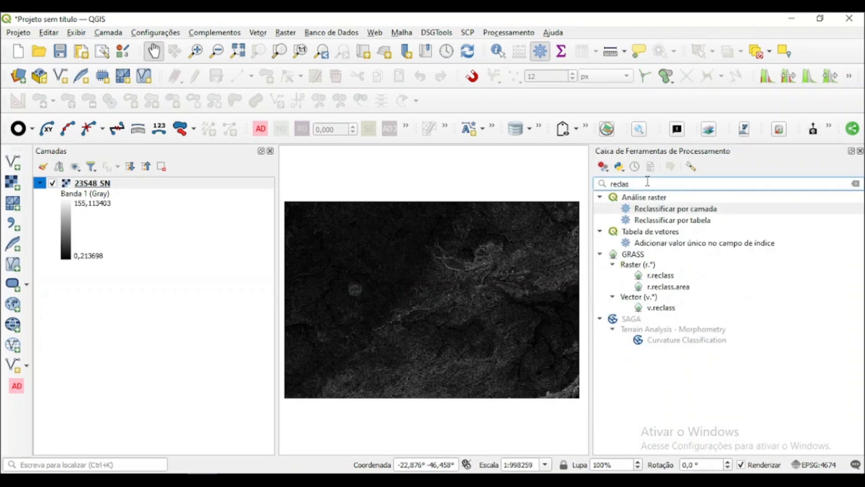
left_click(664, 221)
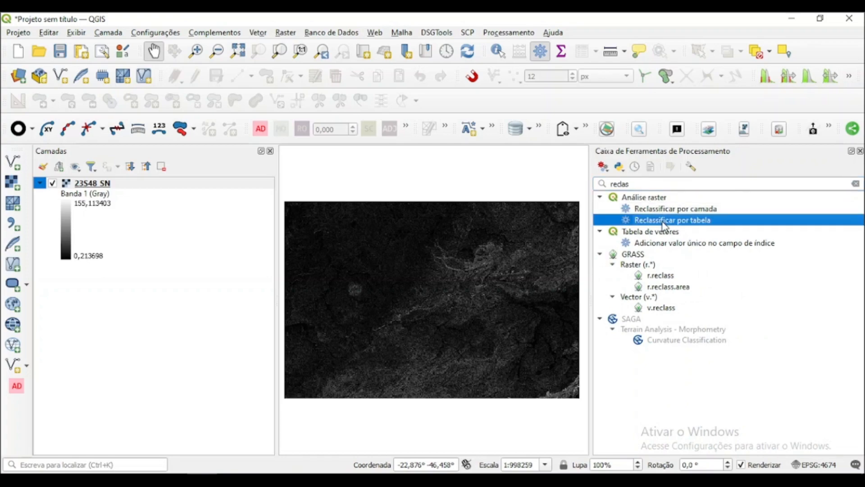
double_click(664, 222)
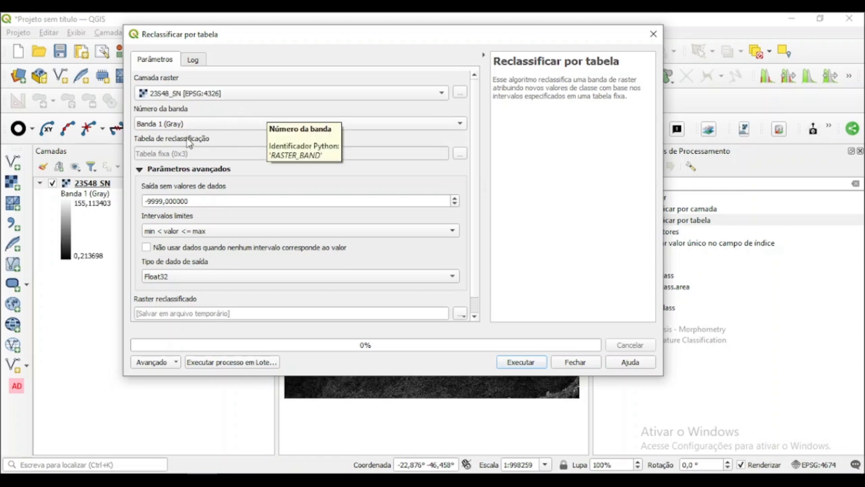
Step: Open the reclassification table for the 23S48_SN raster and add three empty rows
left_click(459, 155)
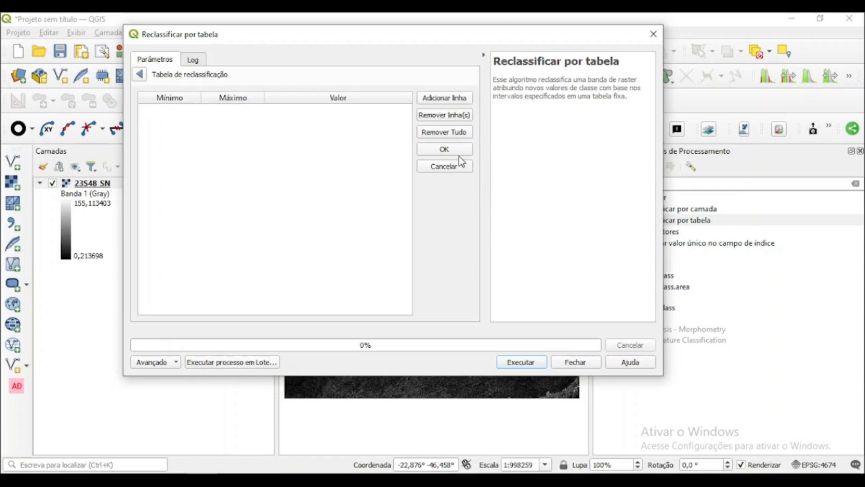
left_click(440, 102)
left_click(441, 102)
left_click(440, 102)
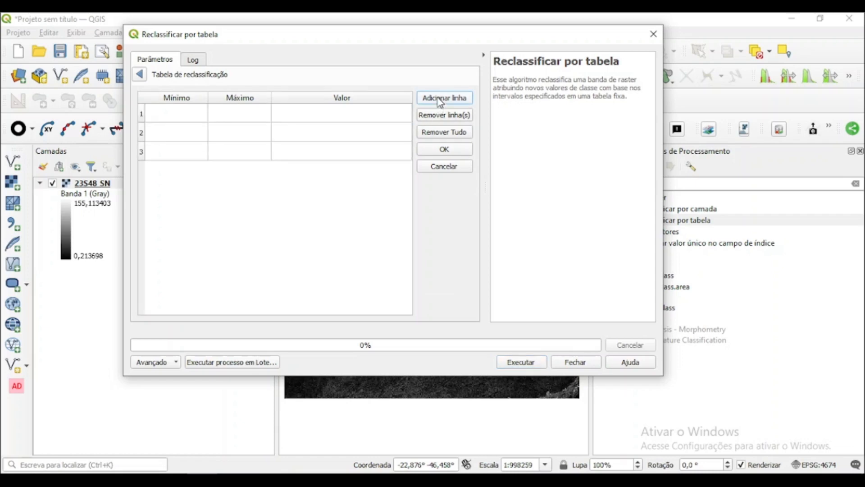
Step: Fill the first row of the reclassification table with minimum 0, maximum 46 and value 1
double_click(178, 114)
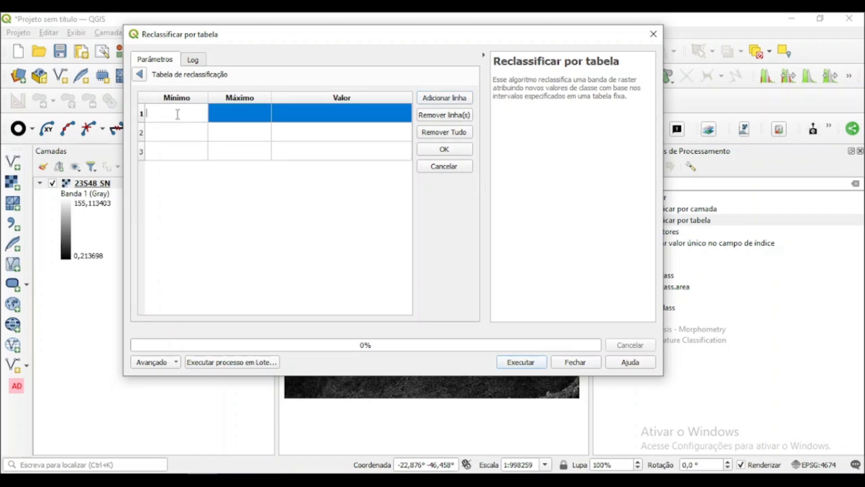
type("0")
key("Tab")
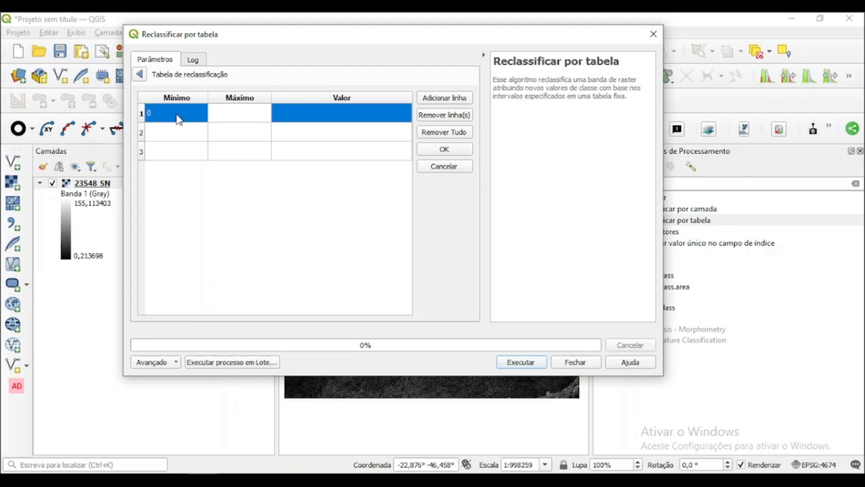
type("46")
key("Tab")
type("1")
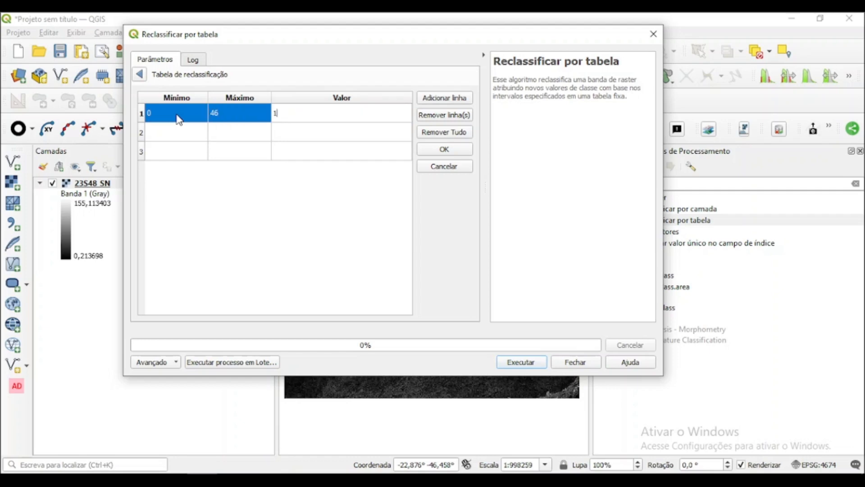
Step: Fill the second row of the reclassification table with minimum 46, maximum 100 and value 2
left_click(162, 139)
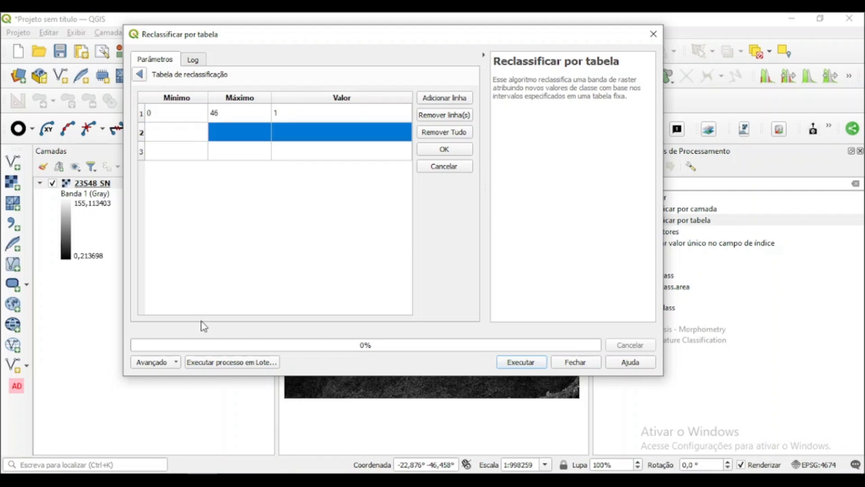
type("46")
key("Tab")
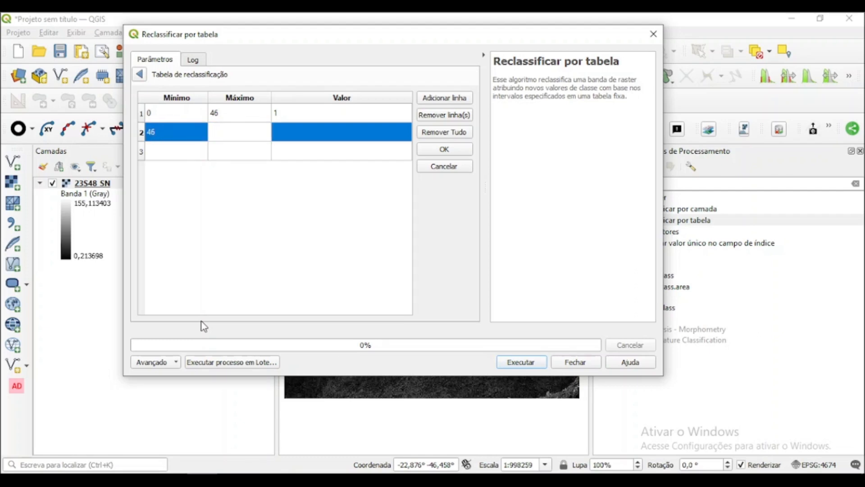
type("100")
left_click(294, 133)
type("2")
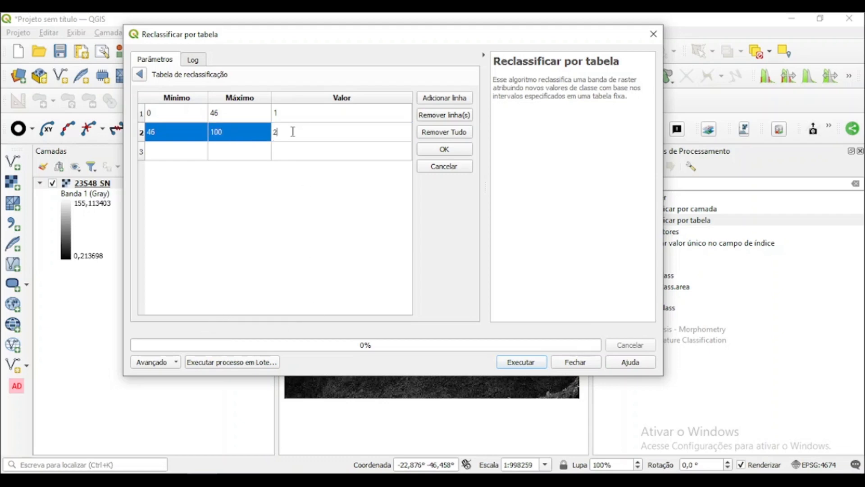
Step: Fill the third row with minimum 100, maximum 200 and value 3, and accept the reclassification table
left_click(186, 157)
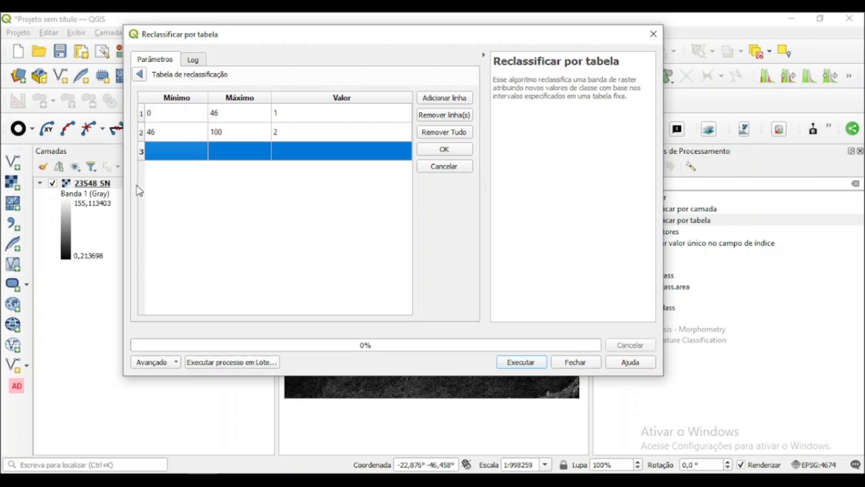
left_click(165, 156)
type("100")
key("Tab")
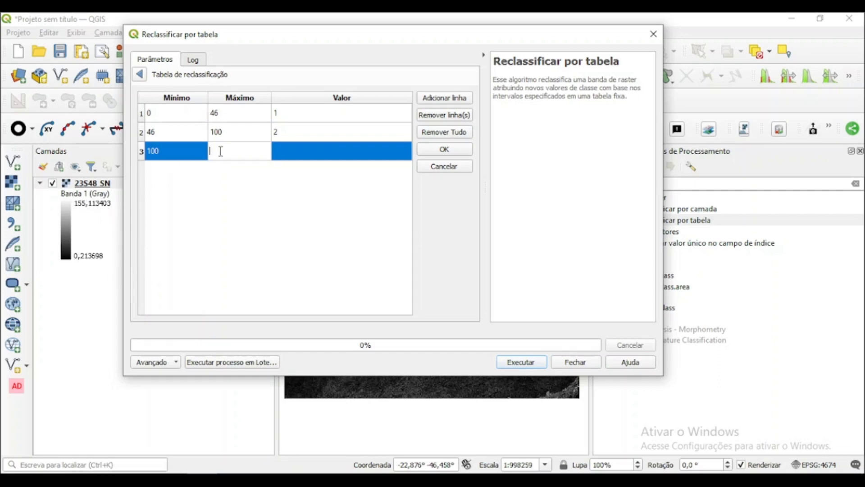
type("200")
left_click(290, 158)
left_click(291, 158)
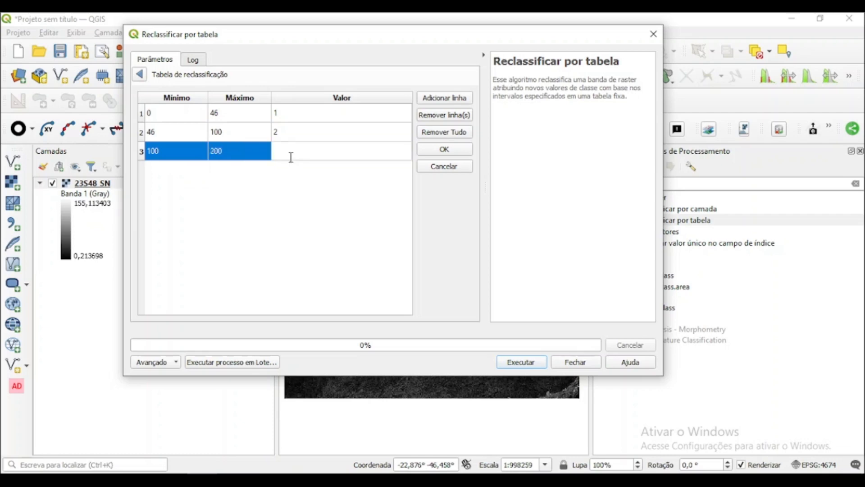
type("3")
left_click(450, 153)
Step: Set the interval limits to min <= valor < max and reopen the reclassification table to review its ranges
left_click_drag(349, 43, 435, 30)
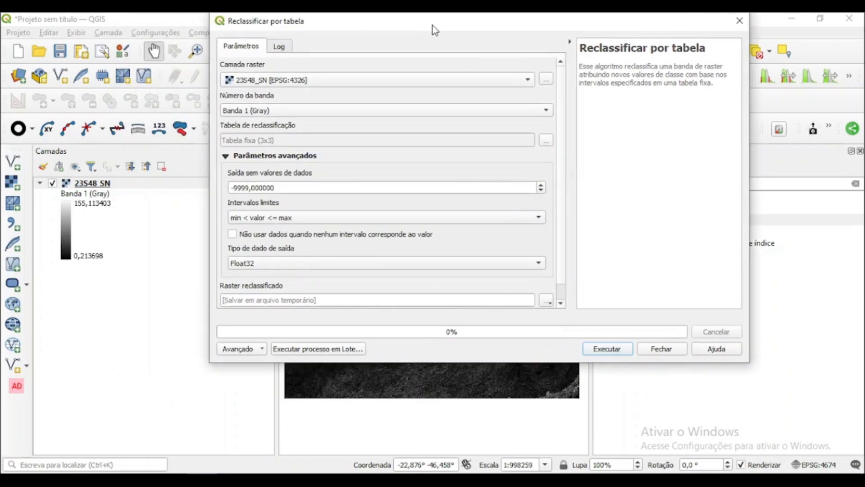
left_click(272, 223)
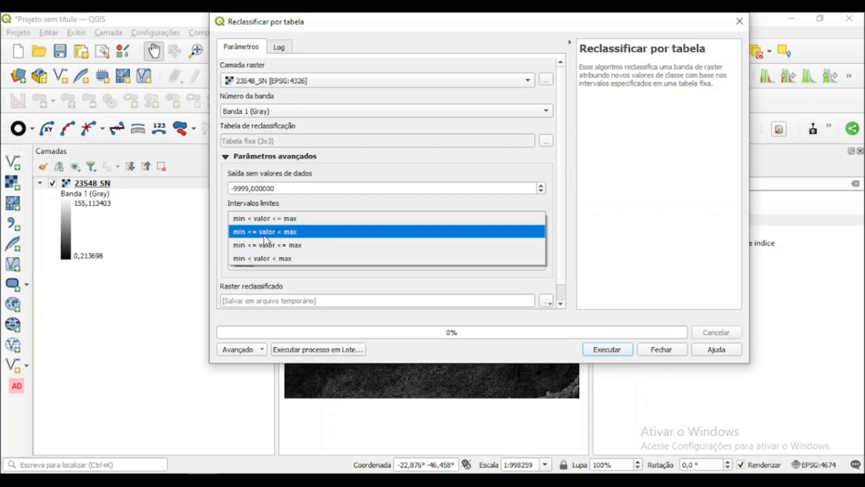
left_click(264, 234)
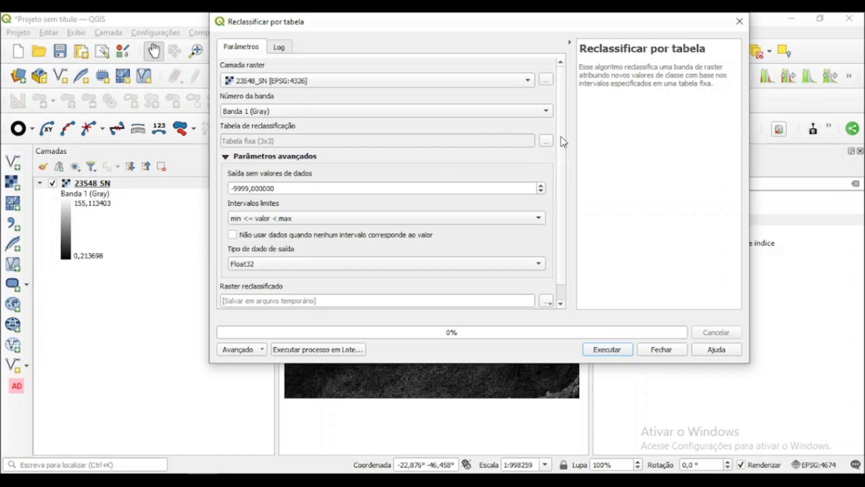
left_click(545, 141)
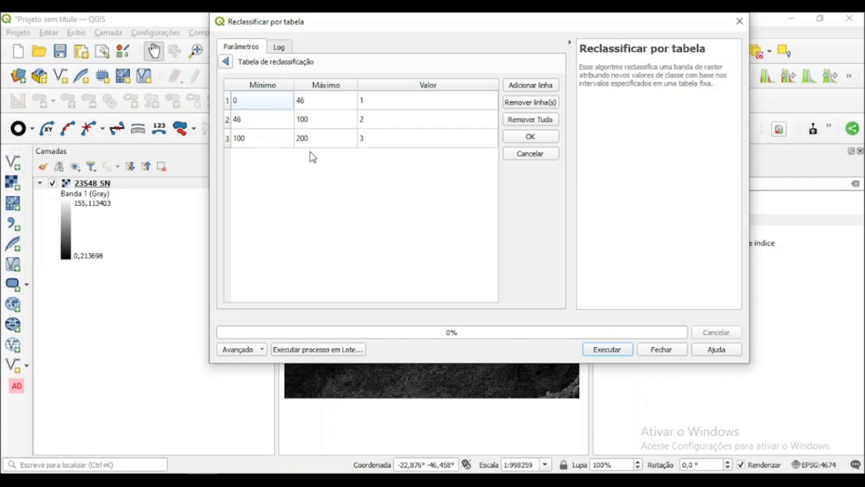
Step: Accept the reclassification table, run the tool with output to a temporary file, and close the tool
left_click(516, 137)
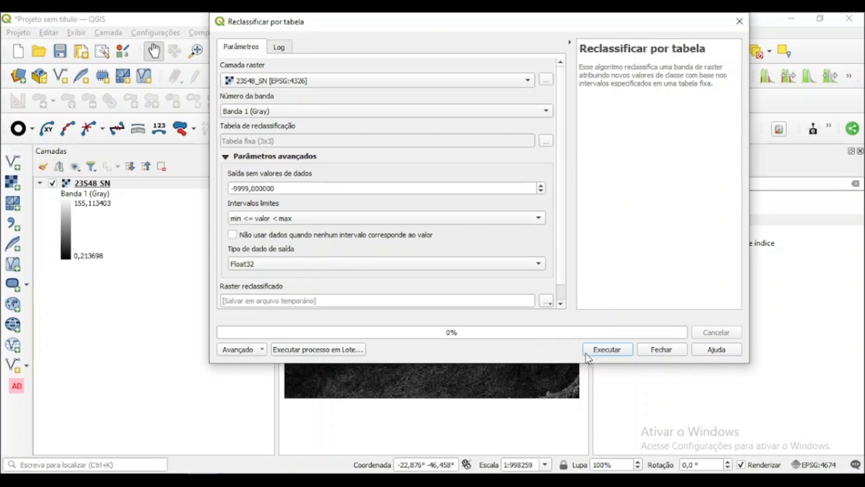
scroll(564, 235, "down", 2)
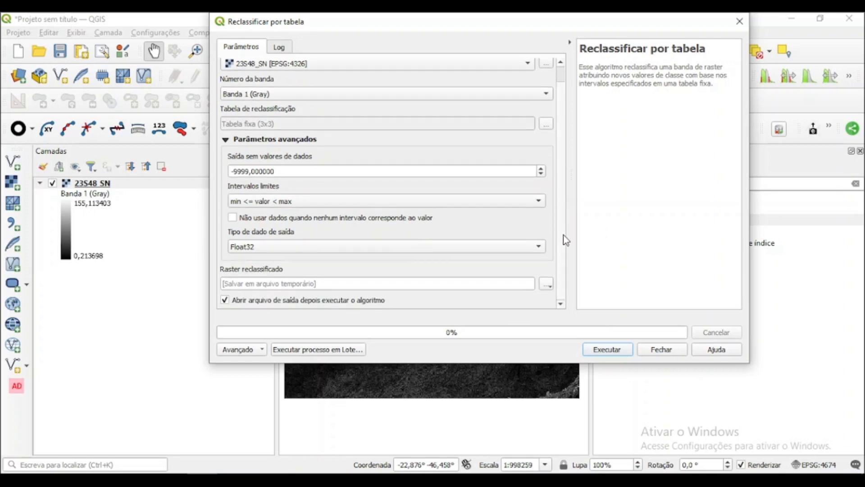
left_click(625, 350)
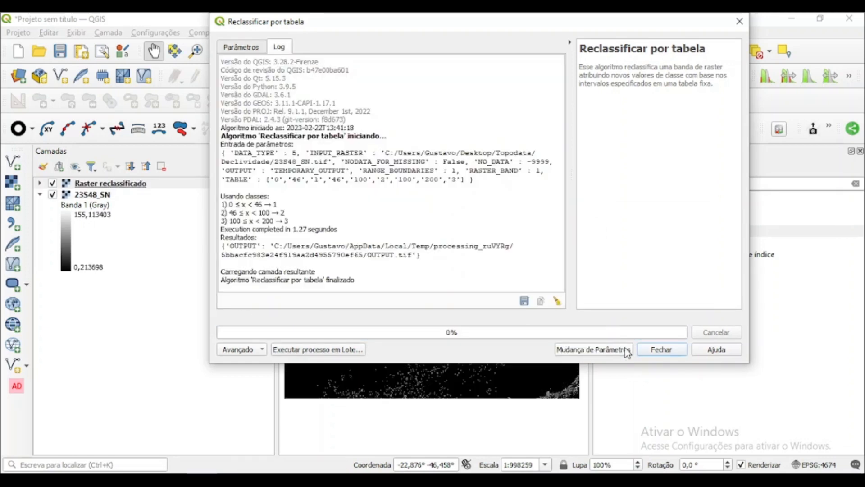
left_click(740, 22)
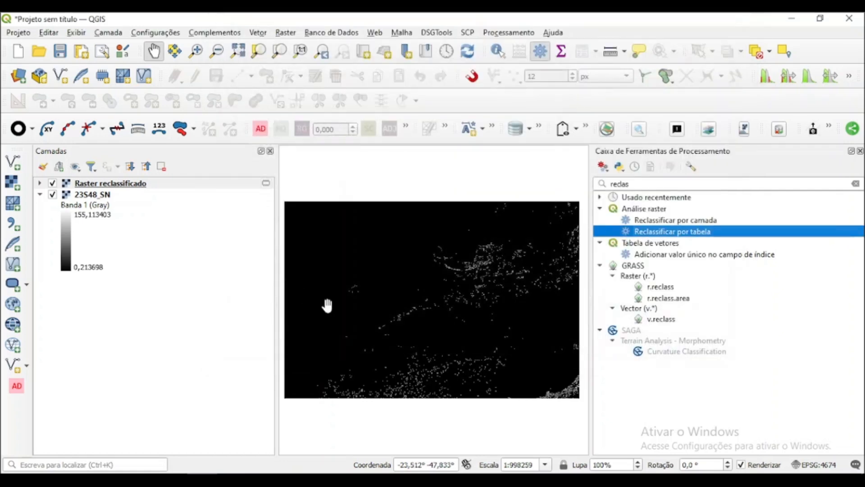
Step: Hide the original 23S48_SN layer and expand the legend of the Raster reclassificado layer
left_click(53, 196)
left_click(40, 183)
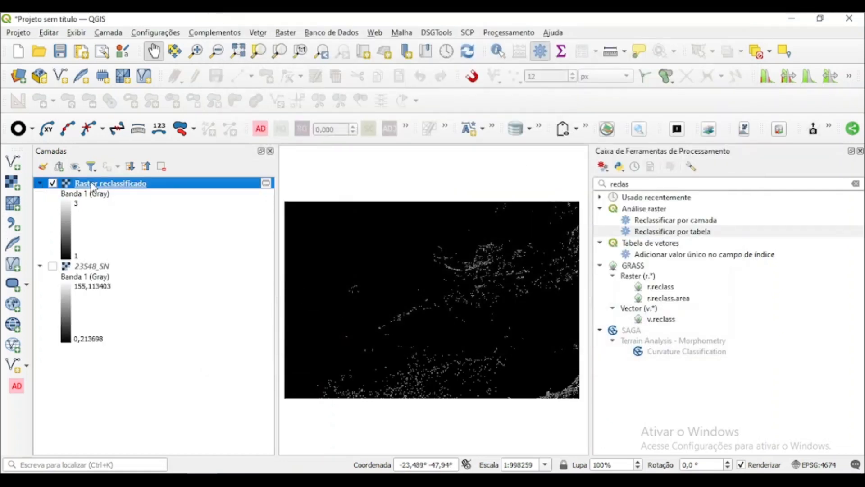
right_click(116, 189)
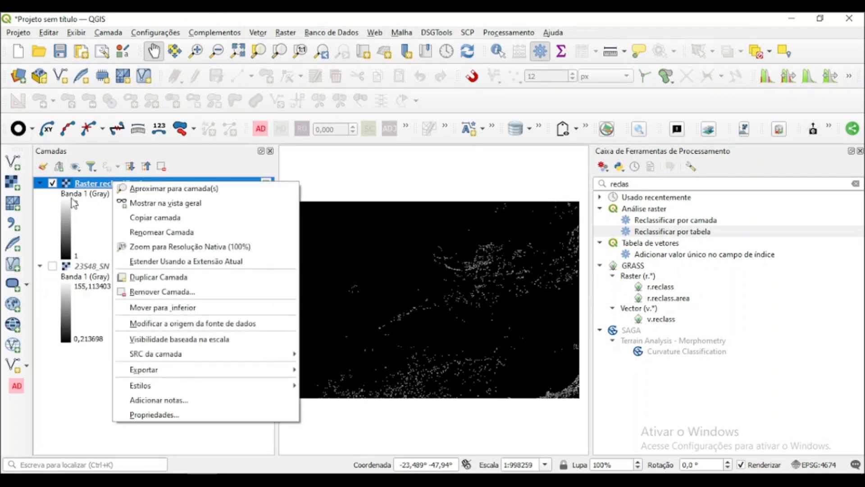
left_click(81, 400)
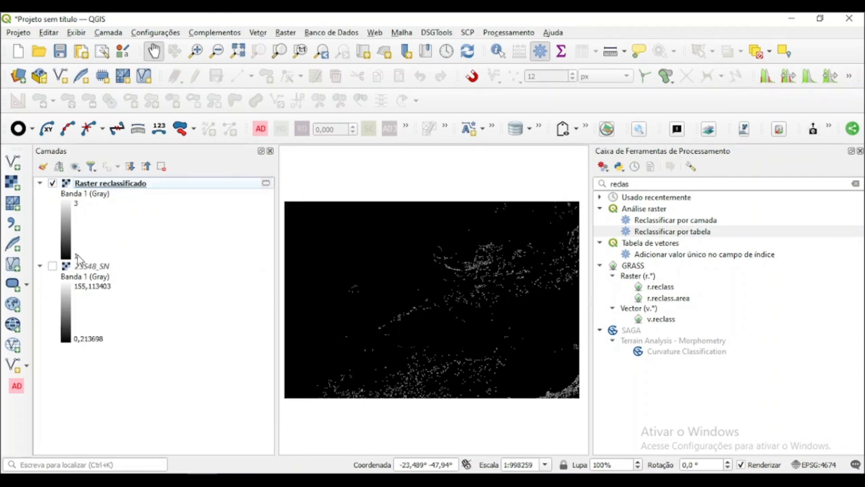
Step: Set the render type of the Raster reclassificado layer to Banda simples falsa-cor in its symbology properties
right_click(83, 184)
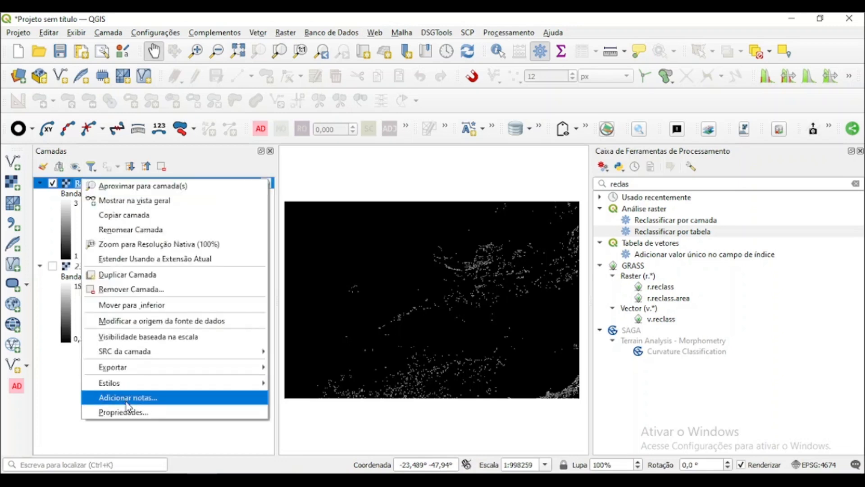
left_click(132, 413)
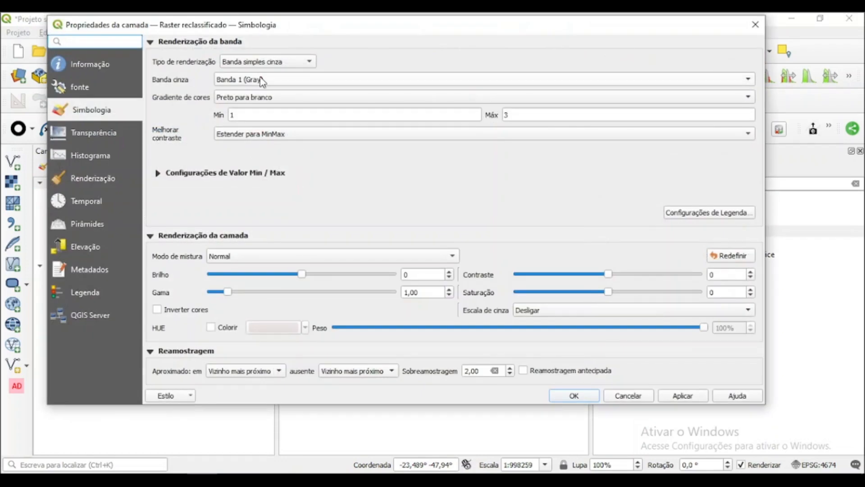
left_click(265, 63)
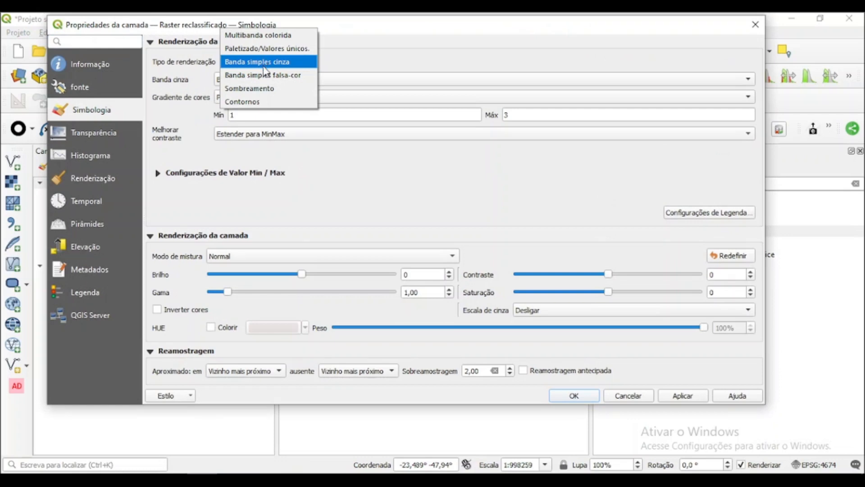
left_click(266, 75)
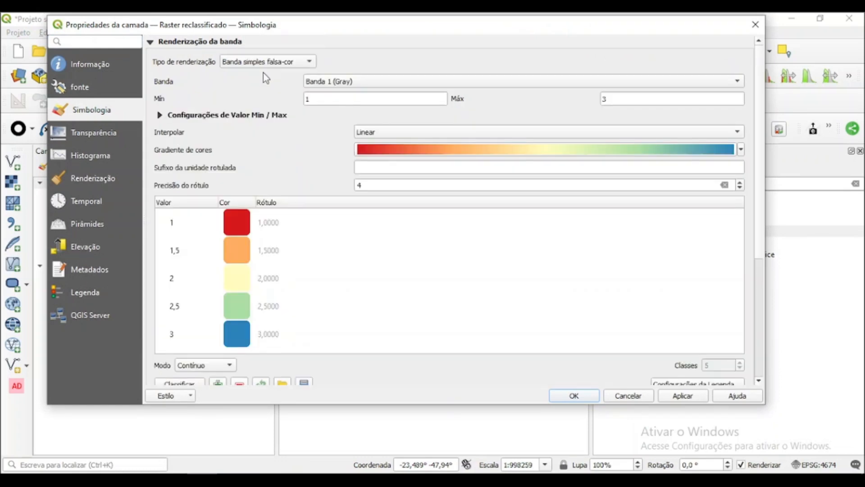
Step: Classify the reclassified raster in Intervalo igual mode with 3 classes and invert the colour ramp so it runs from blue to red
left_click(207, 365)
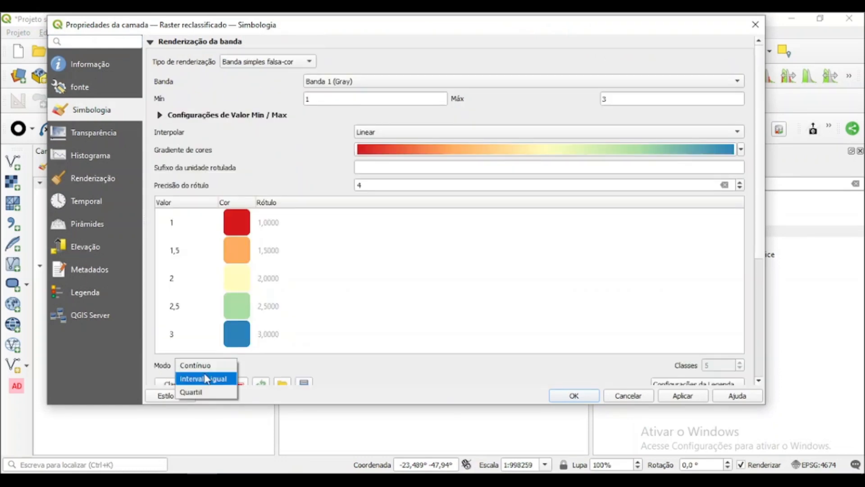
left_click(203, 378)
left_click(712, 364)
key("BackSpace")
type("3")
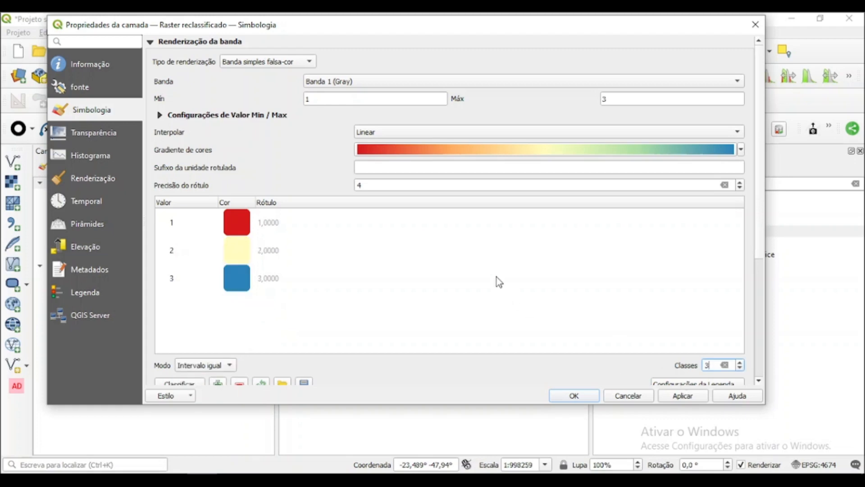
left_click(741, 149)
left_click(440, 164)
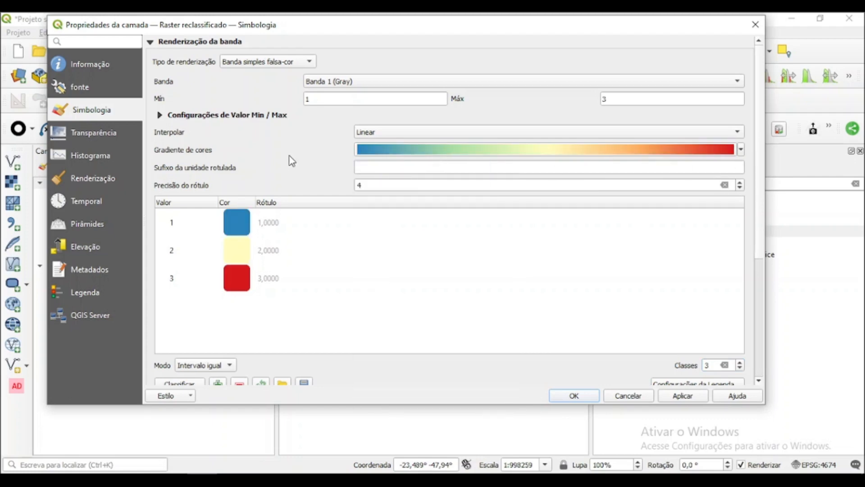
Step: Change the colour of the class with value 2 to orange #ff8717
double_click(245, 251)
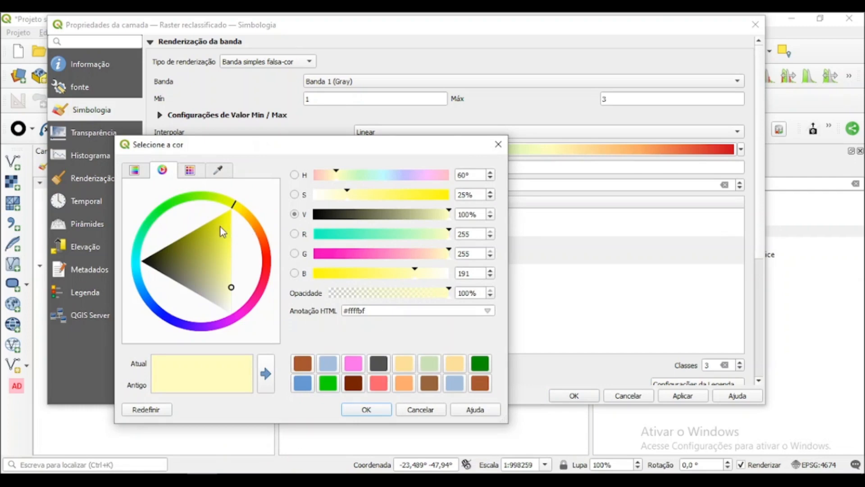
left_click(227, 248)
mouse_move(228, 248)
left_mouse_down()
mouse_move(212, 250)
mouse_move(243, 228)
mouse_move(244, 286)
mouse_move(261, 251)
mouse_move(270, 256)
left_mouse_up()
left_click(258, 230)
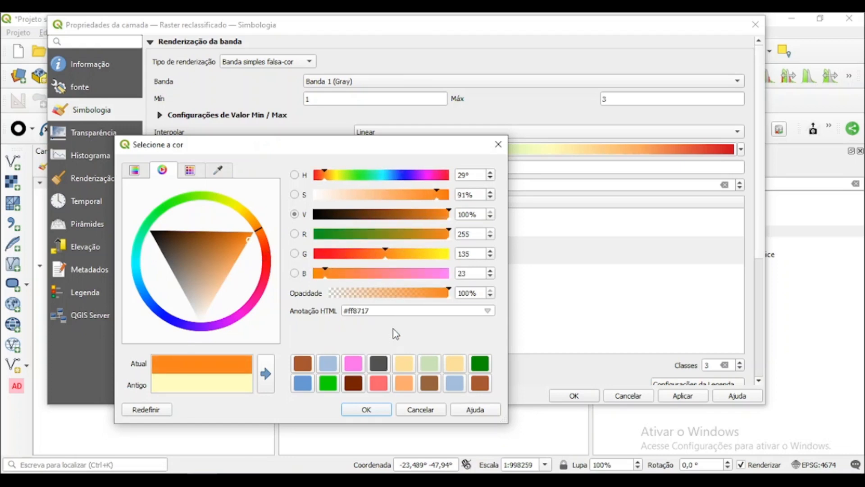
left_click(379, 408)
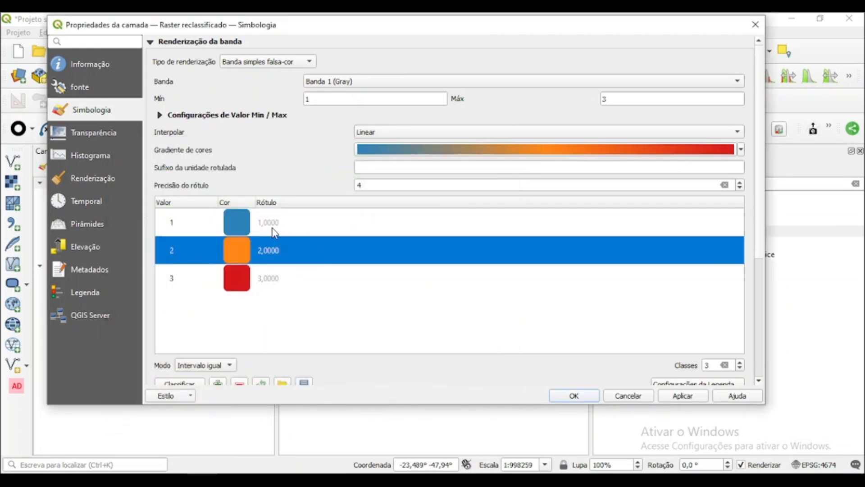
Step: Keep blue #2b83ba as the colour of class 1 and apply the symbology to the reclassified raster
double_click(240, 224)
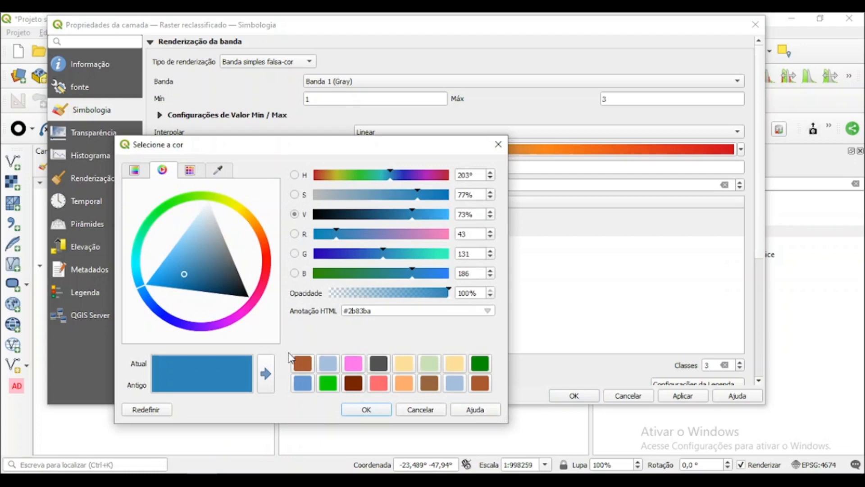
left_click(377, 410)
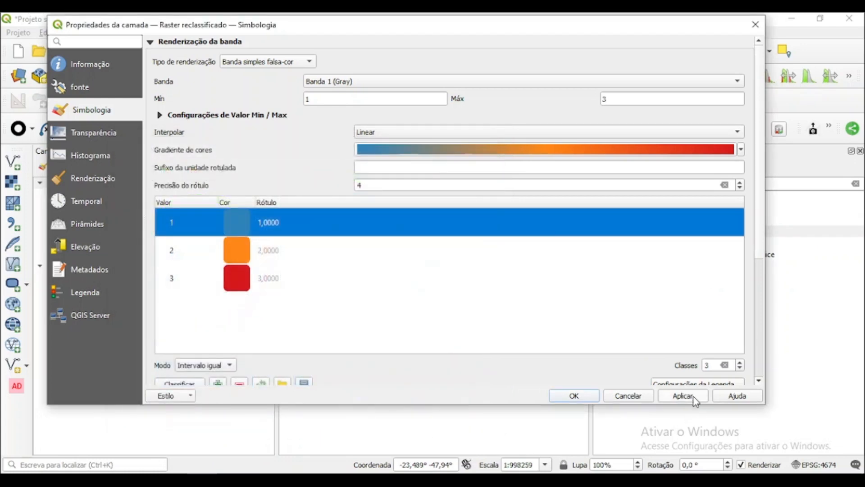
left_click(693, 396)
left_click(584, 398)
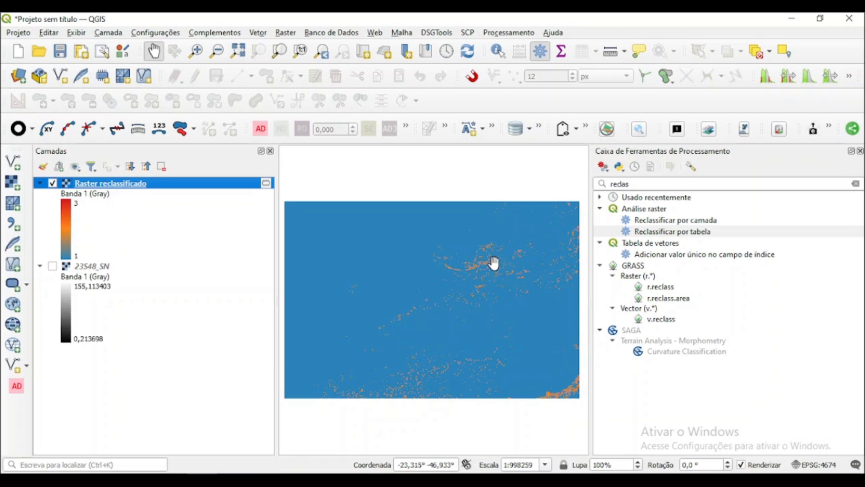
Step: Examine the reclassified raster on the map for where slope classes 2 and 3 are distributed, including its edges and steep ridges
scroll(493, 262, "up", 4)
scroll(413, 251, "down", 1)
left_click_drag(413, 251, 368, 255)
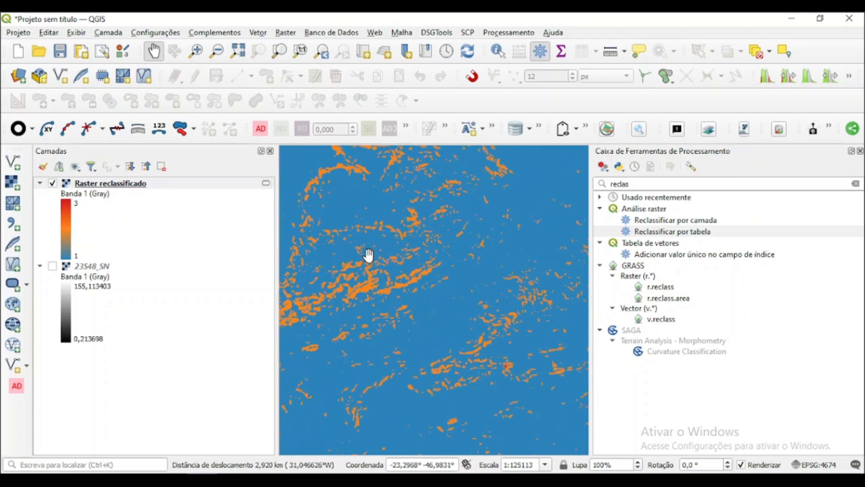
scroll(368, 255, "down", 2)
left_click_drag(442, 332, 320, 349)
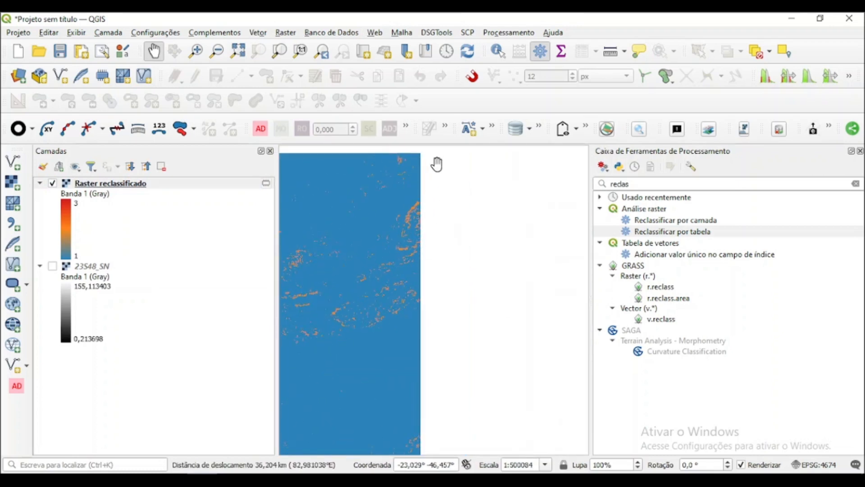
scroll(412, 201, "up", 1)
scroll(412, 223, "down", 1)
left_click_drag(415, 198, 481, 129)
scroll(503, 292, "up", 3)
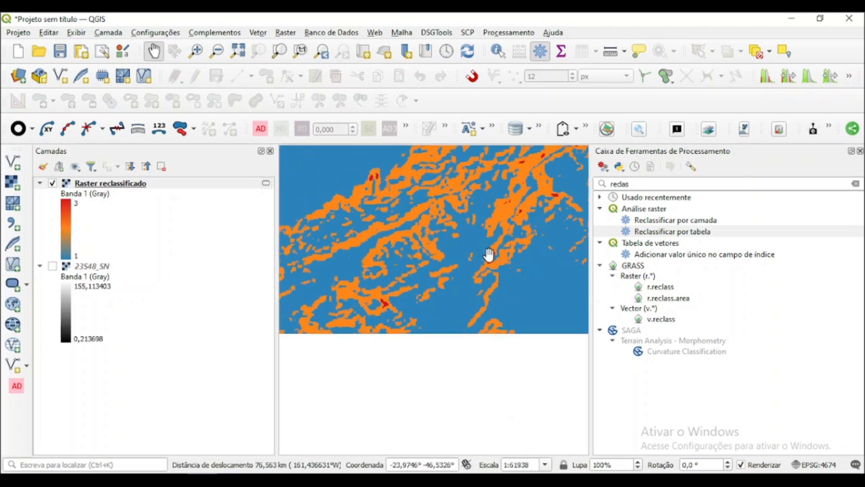
left_click_drag(423, 274, 373, 357)
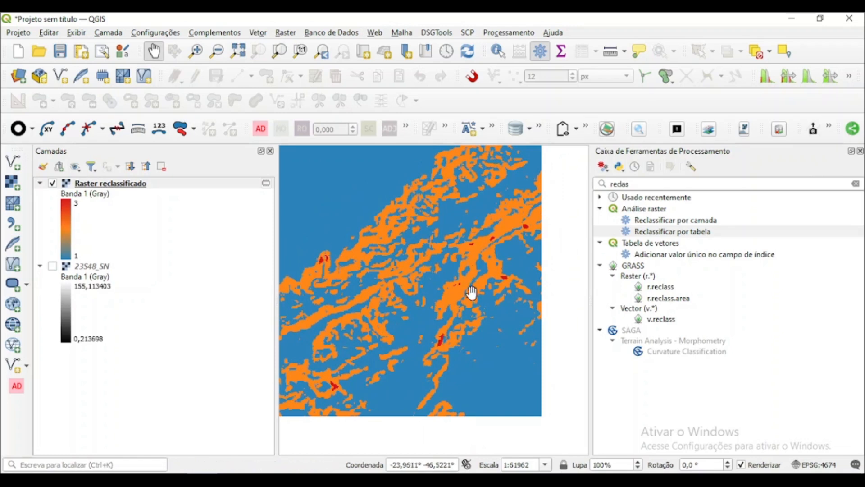
left_click_drag(408, 320, 471, 279)
scroll(448, 272, "down", 1)
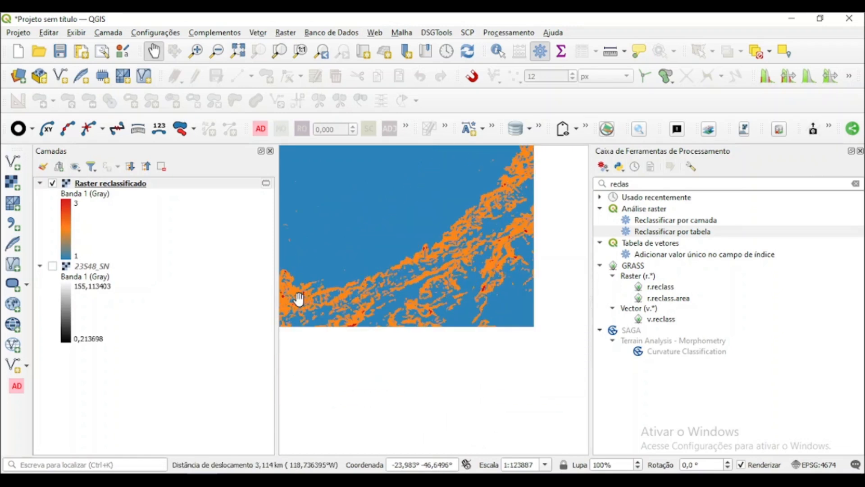
left_click_drag(299, 298, 359, 357)
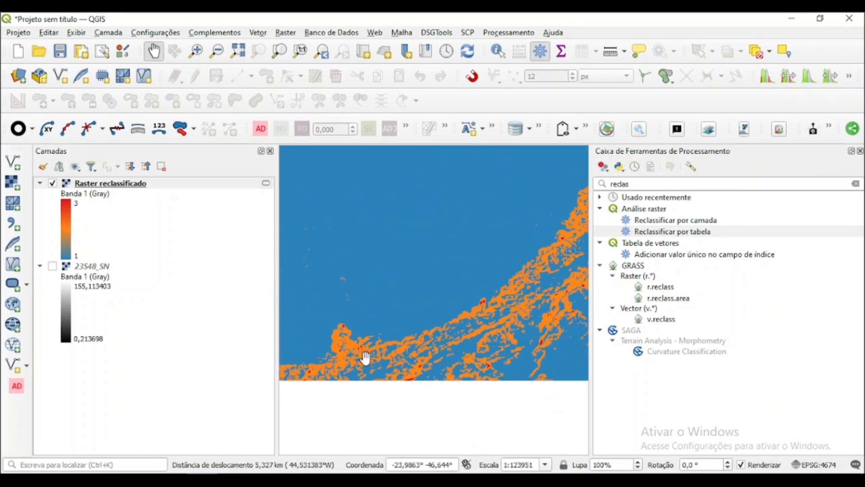
left_click_drag(533, 303, 421, 367)
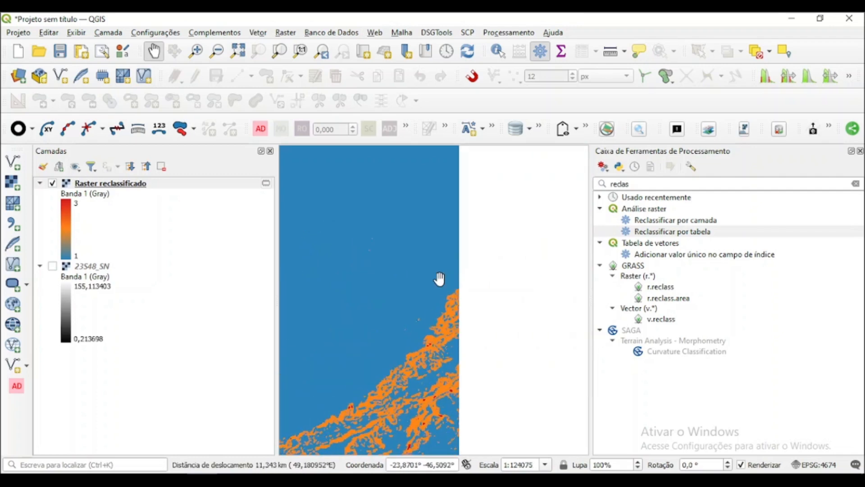
scroll(484, 351, "down", 2)
left_click_drag(415, 257, 562, 353)
left_click_drag(491, 238, 478, 351)
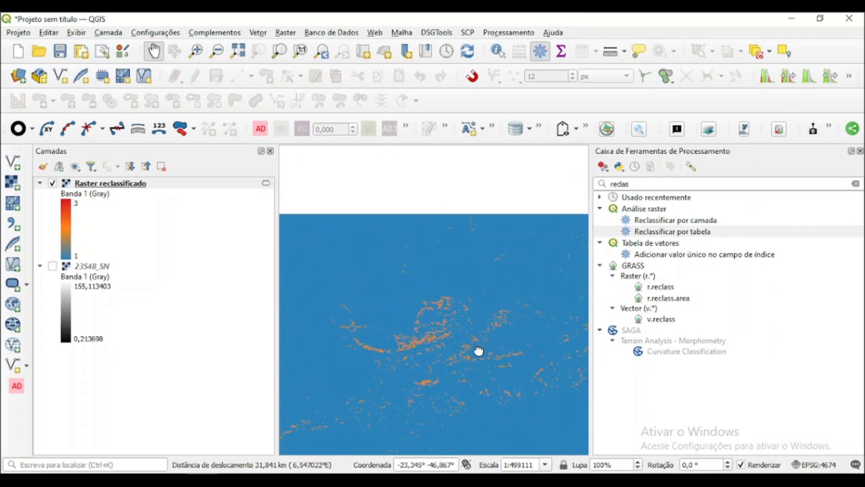
scroll(471, 294, "down", 1)
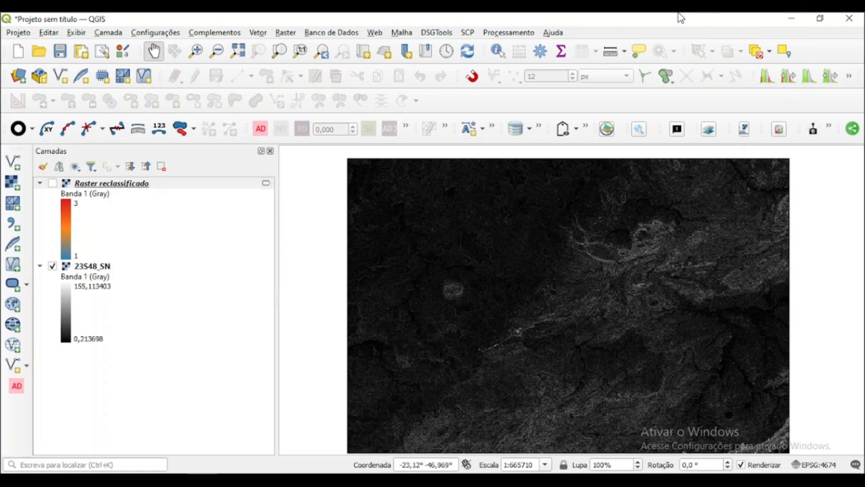
Step: Select the 23S48_SN layer, show the processing toolbox and open the Reclassificar por tabela tool again
left_click(79, 269)
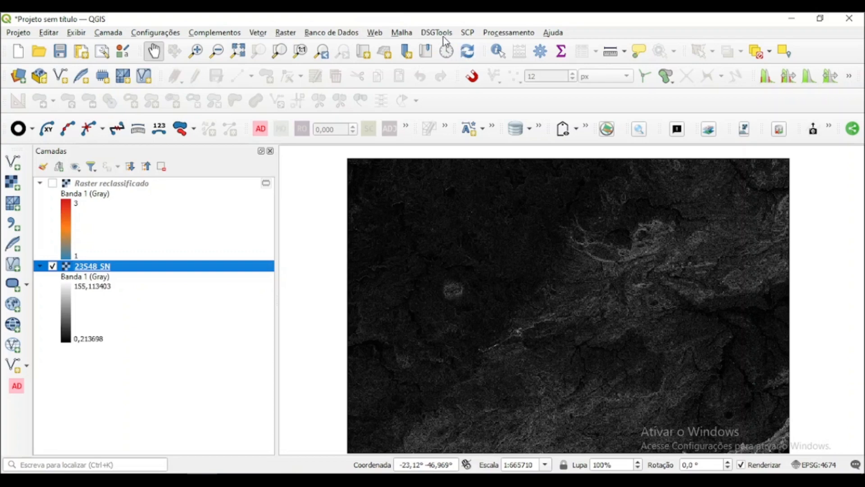
left_click(503, 33)
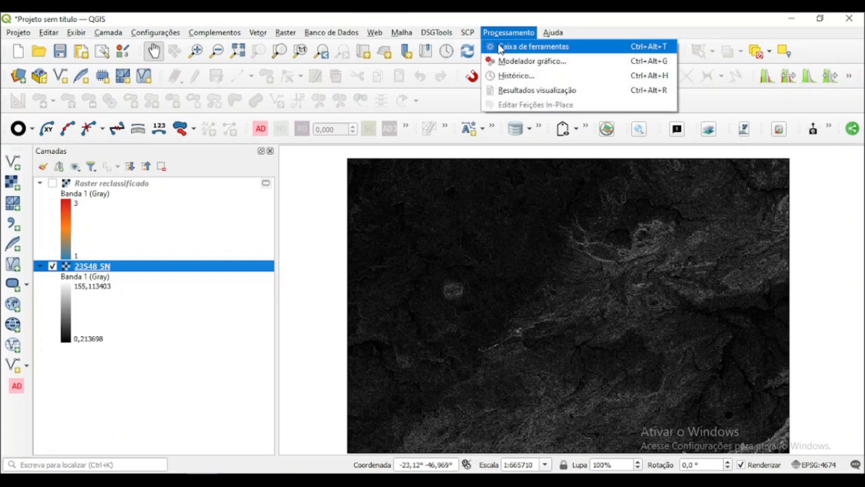
left_click(501, 46)
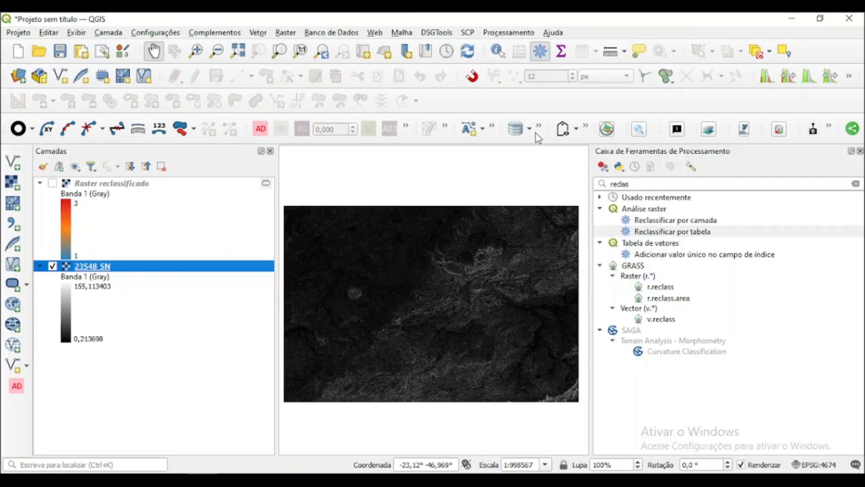
left_click(648, 234)
double_click(647, 233)
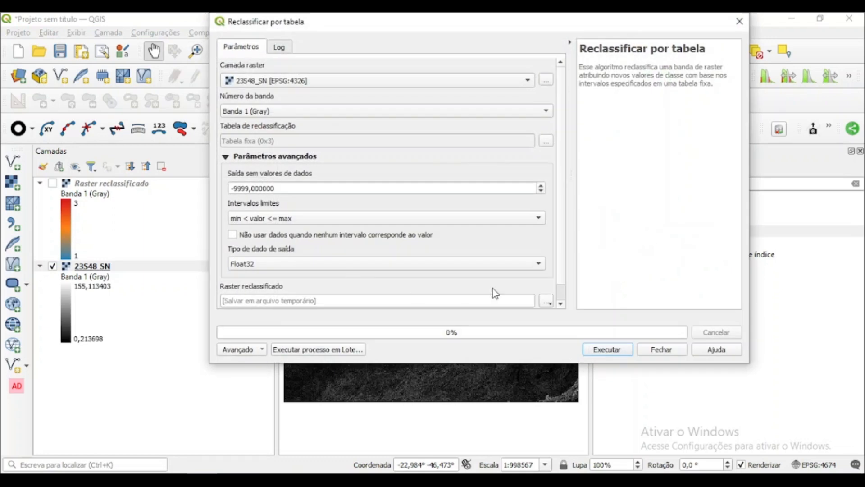
Step: Set the reclassified raster's output to a permanent TIF file named Reclass_urba in the Declividade folder
scroll(524, 277, "down", 1)
left_click(546, 283)
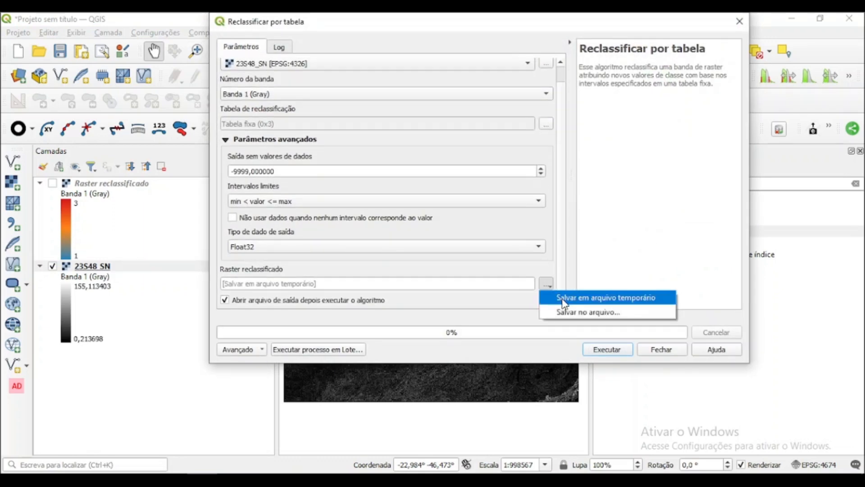
left_click(562, 299)
left_click(546, 283)
left_click(556, 311)
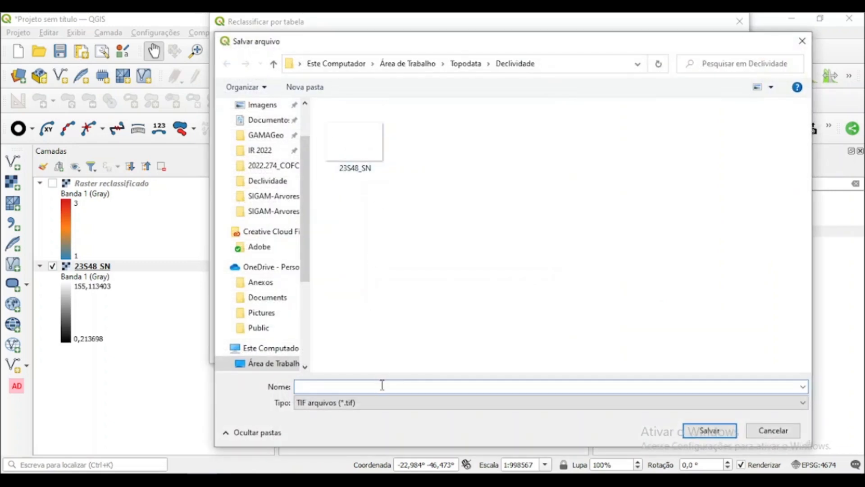
type("Reclass_urba")
key("Return")
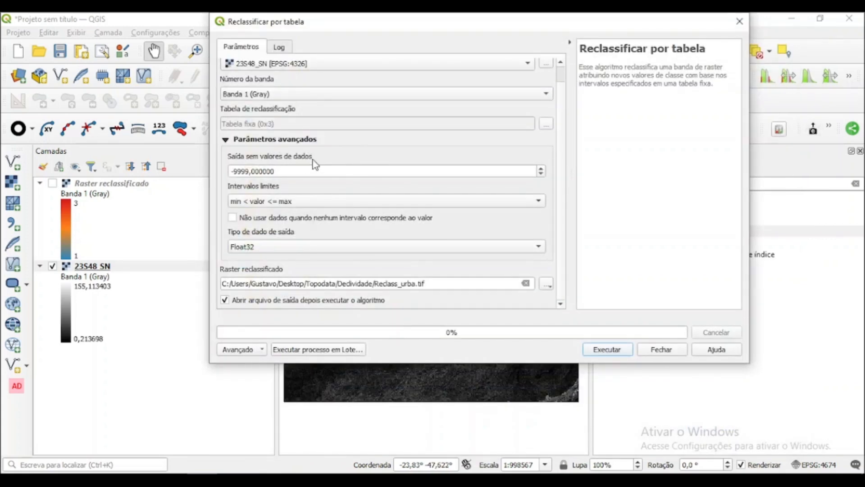
Step: Open the reclassification table for editing and add three empty rows
left_click(545, 126)
left_click(535, 89)
left_click(536, 90)
left_click(537, 90)
Step: Fill the first row of the reclassification table with minimum 0, maximum 15 and value 1
double_click(263, 99)
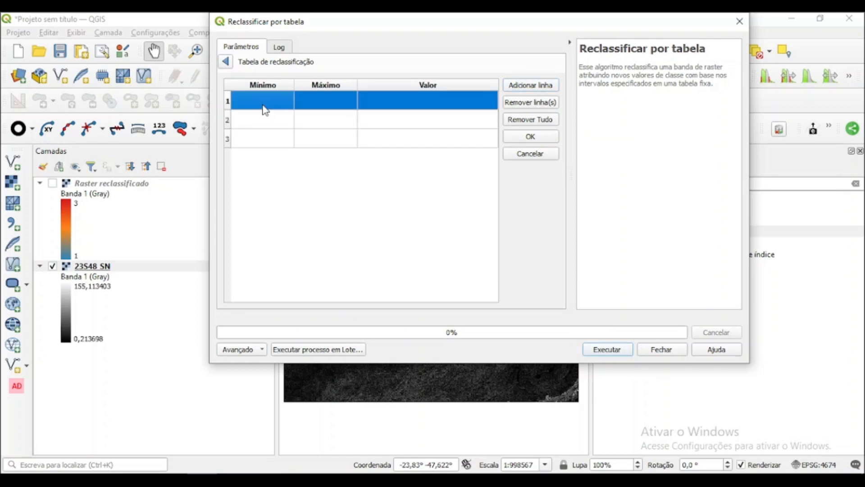
type("0")
key("Tab")
type("15")
key("Tab")
type("1")
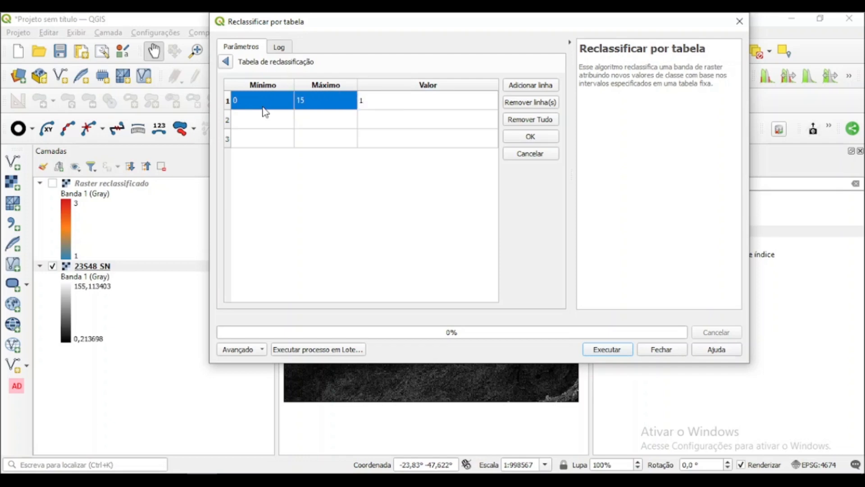
key("Return")
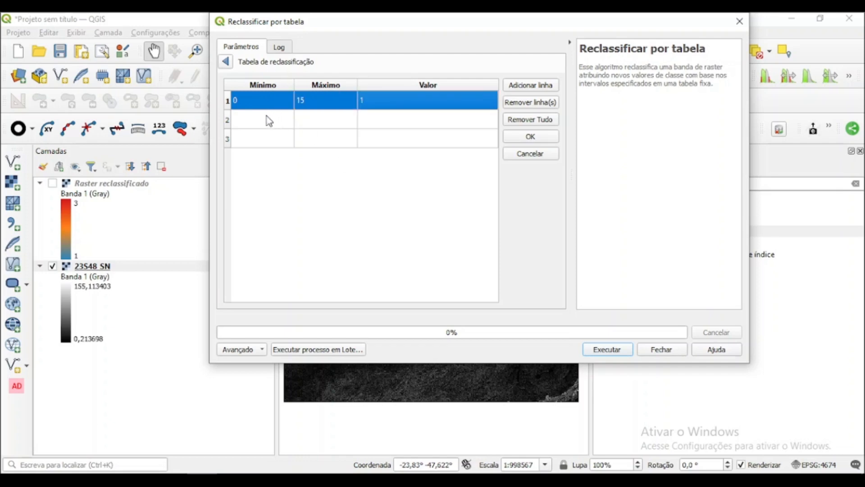
Step: Fill the second row of the reclassification table with minimum 15, maximum 30 and value 2
double_click(267, 118)
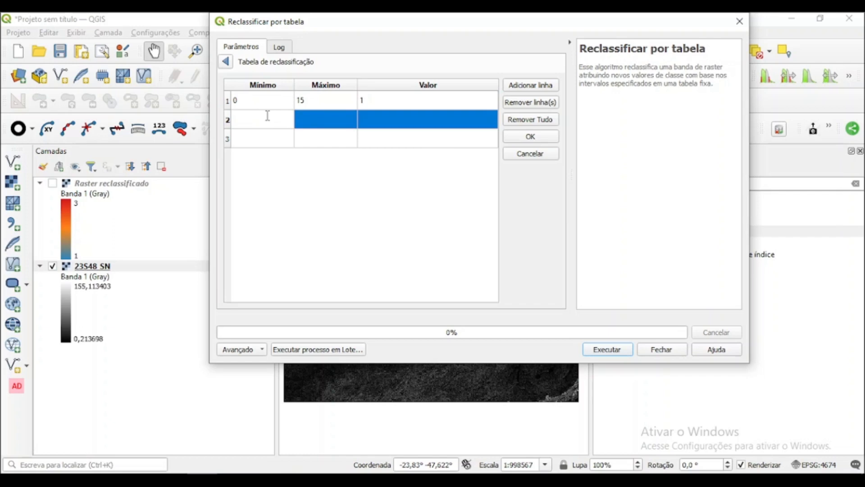
type("15")
key("Tab")
type("30")
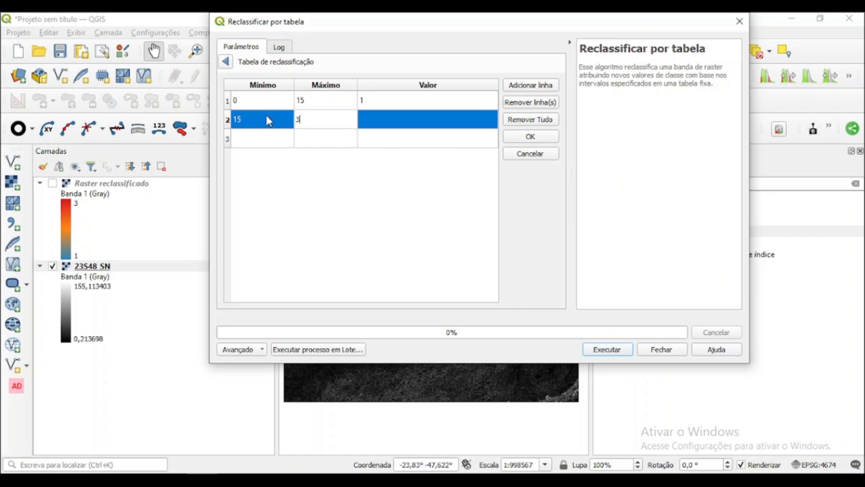
key("Tab")
type("2")
key("Return")
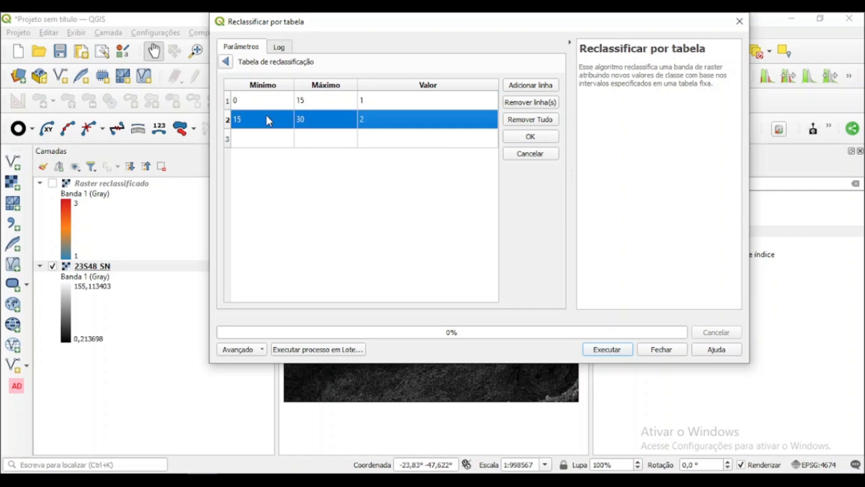
Step: Fill the third row with minimum 30, maximum 200 and value 3, and accept the reclassification table
left_click(260, 144)
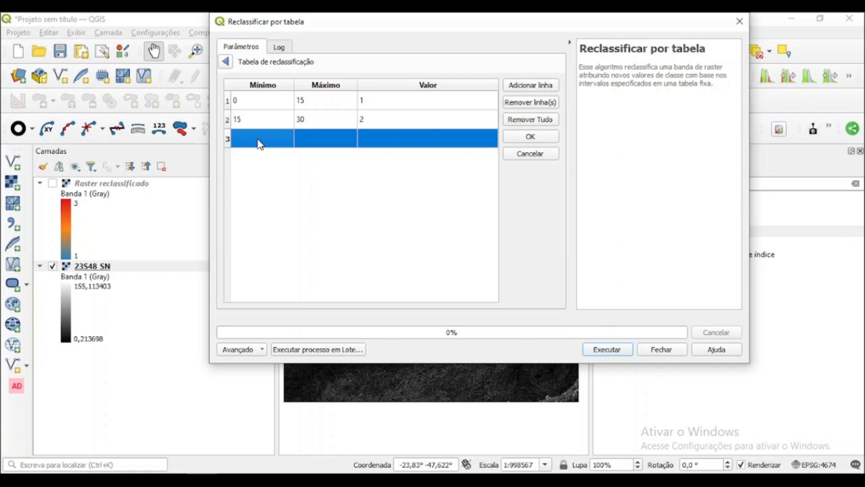
double_click(259, 138)
type("30")
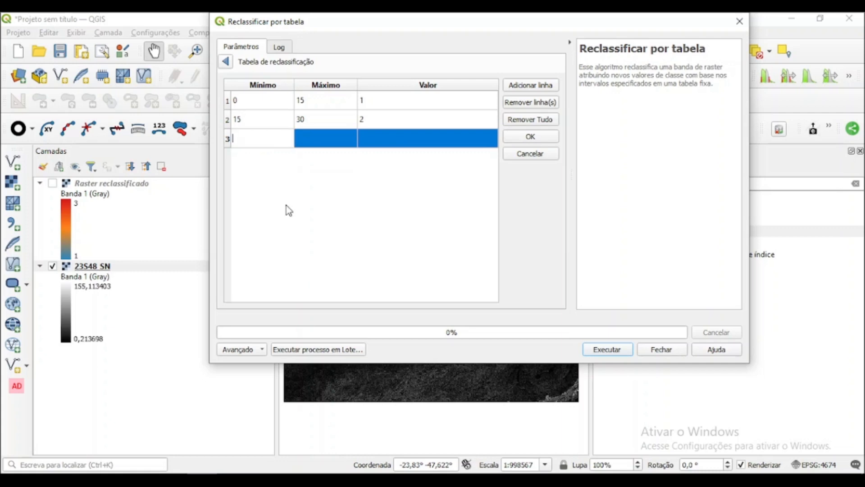
key("Tab")
type("200")
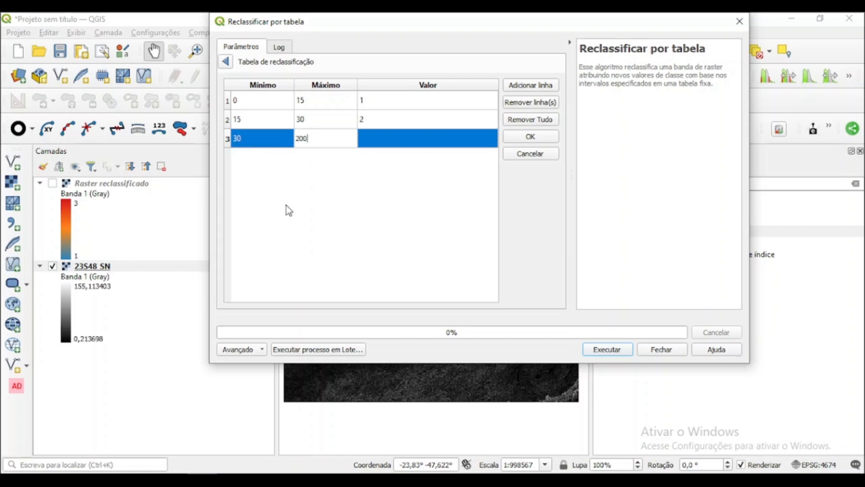
key("Tab")
type("3")
key("Return")
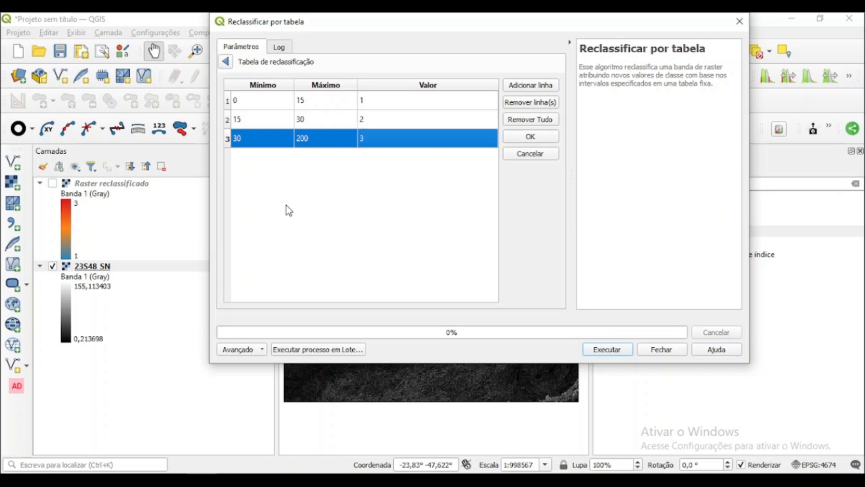
left_click(285, 204)
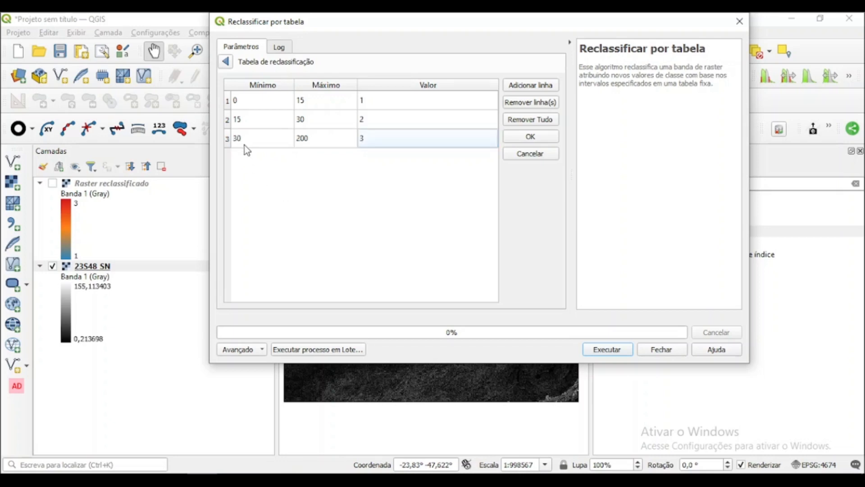
left_click(516, 137)
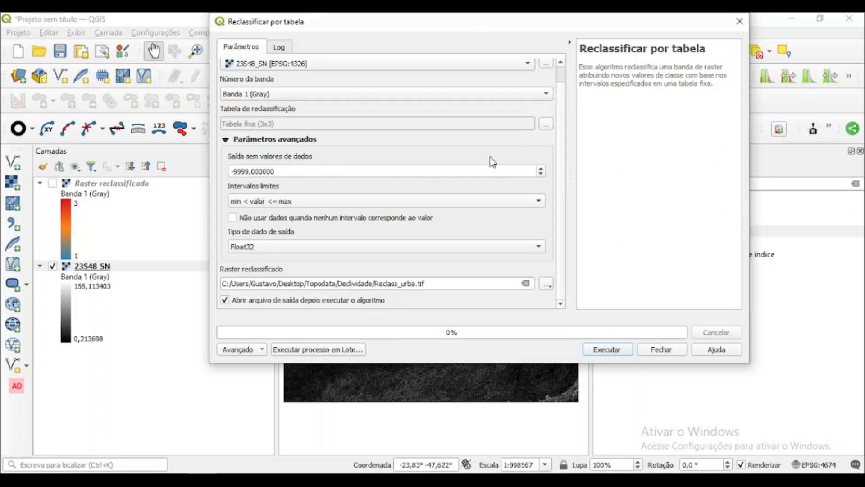
Step: Set the interval limits to min <= valor < max, recheck the table, and run the reclassification
left_click(287, 202)
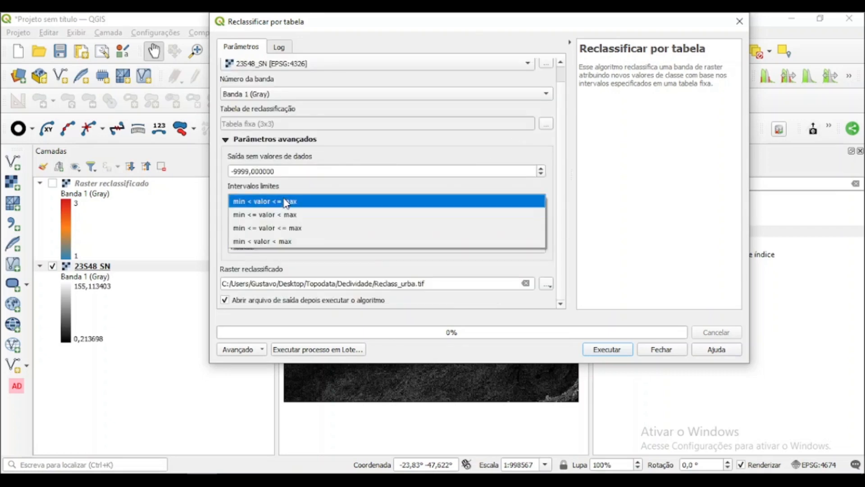
left_click(282, 219)
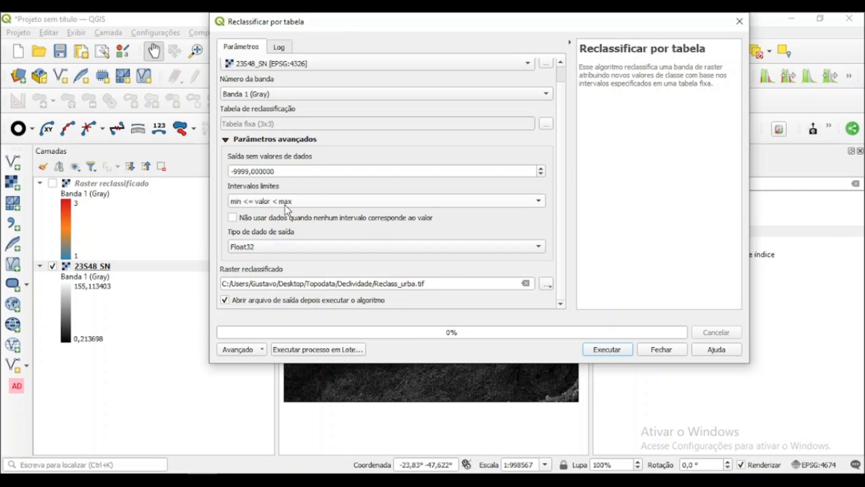
left_click(545, 125)
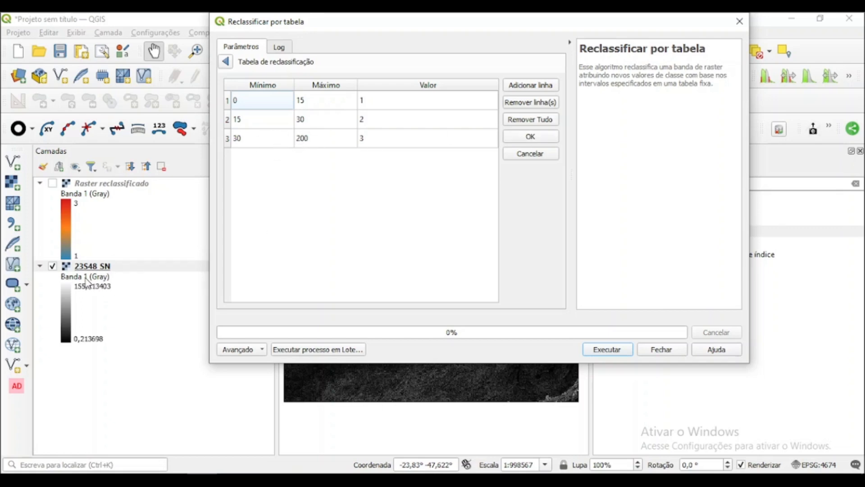
left_click(511, 137)
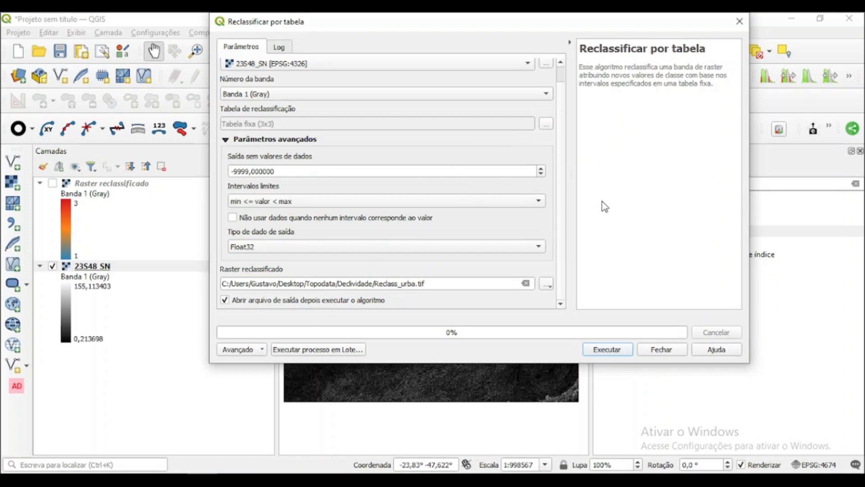
left_click(603, 350)
left_click(661, 349)
Step: Move the Reclass_urba layer to the top of the layer list and collapse the Raster reclassificado legend
left_click_drag(103, 269, 147, 182)
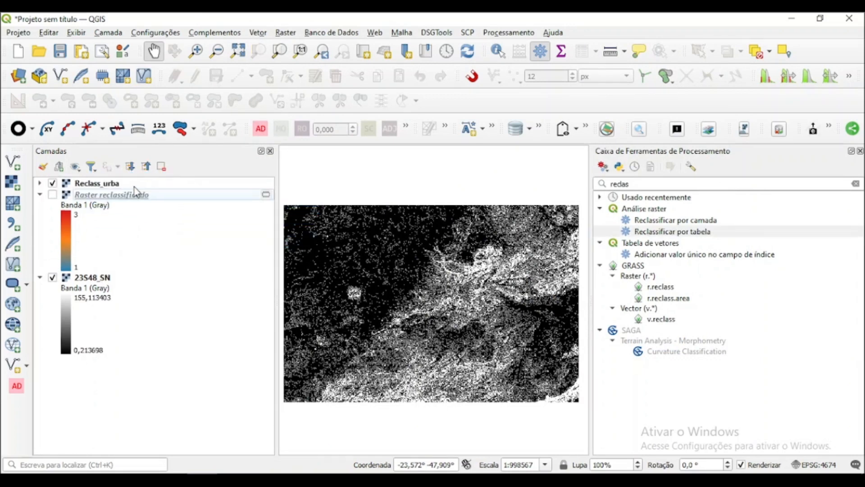
left_click(40, 195)
right_click(72, 184)
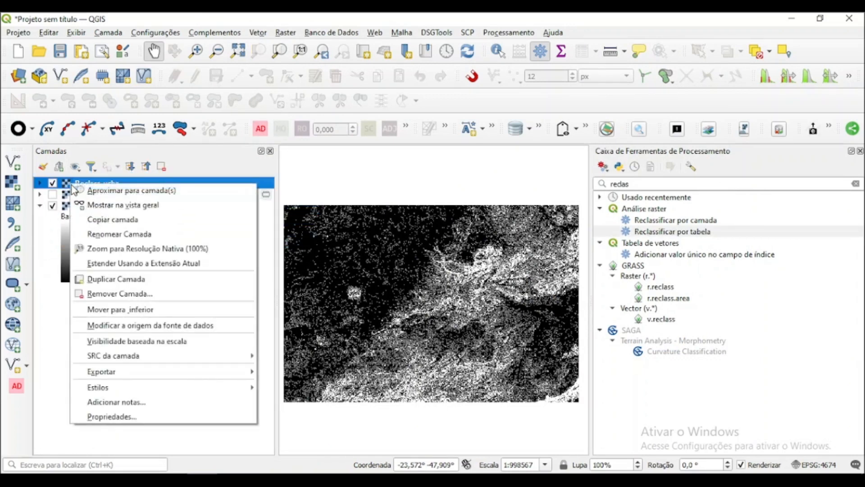
left_click(111, 415)
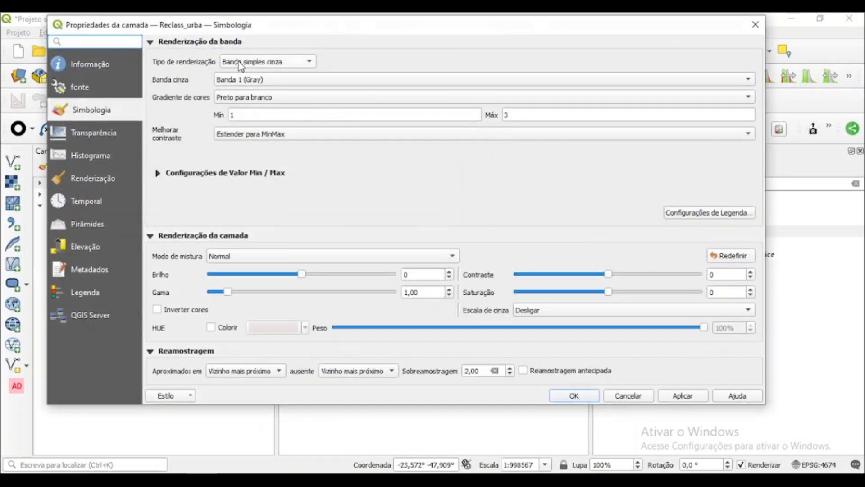
left_click(756, 24)
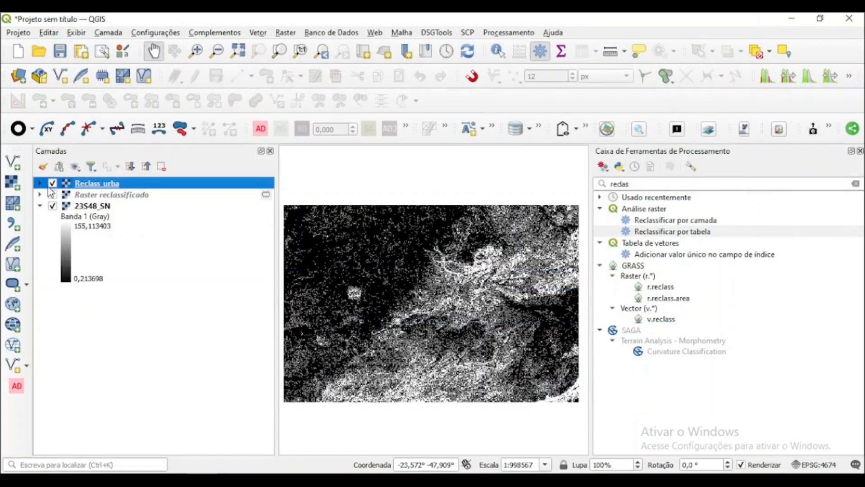
Step: Expand the Reclass_urba legend and set its rendering to Banda simples falsa-cor with the Intervalo igual mode and 3 classes
left_click(40, 183)
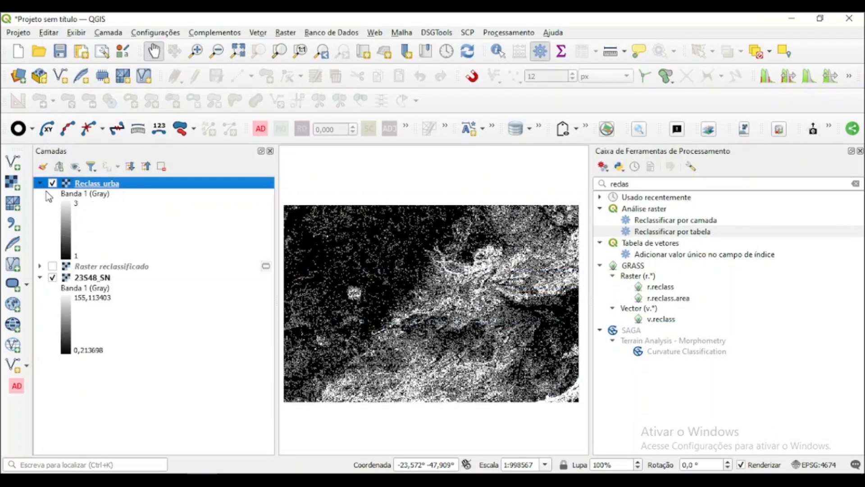
right_click(89, 186)
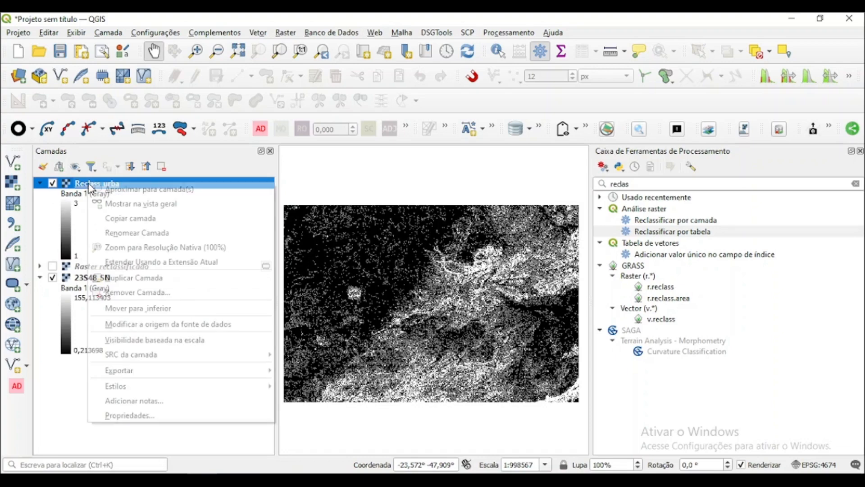
left_click(135, 421)
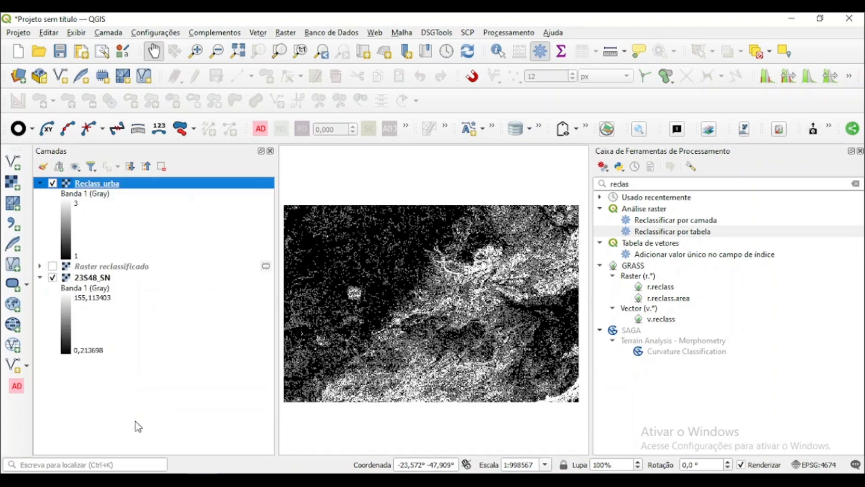
left_click(264, 63)
left_click(262, 75)
left_click(205, 365)
left_click(203, 379)
double_click(708, 365)
type("3")
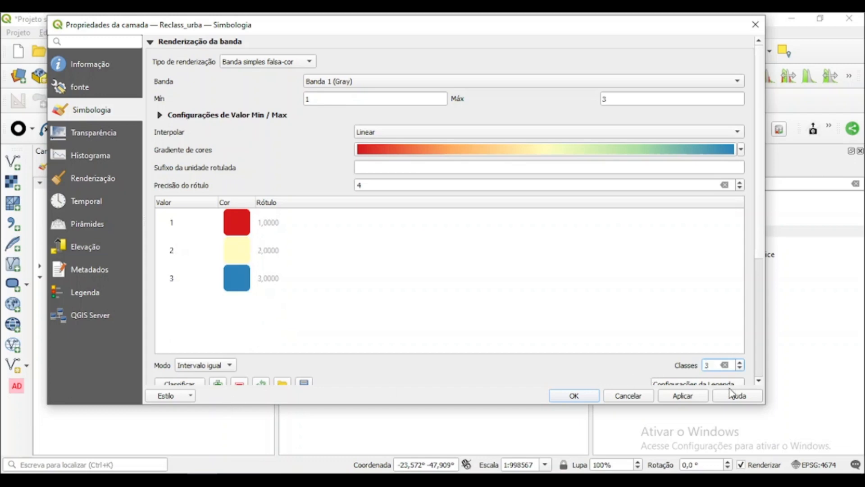
Step: Invert the colour gradient of the Reclass_urba symbology
scroll(758, 209, "down", 2)
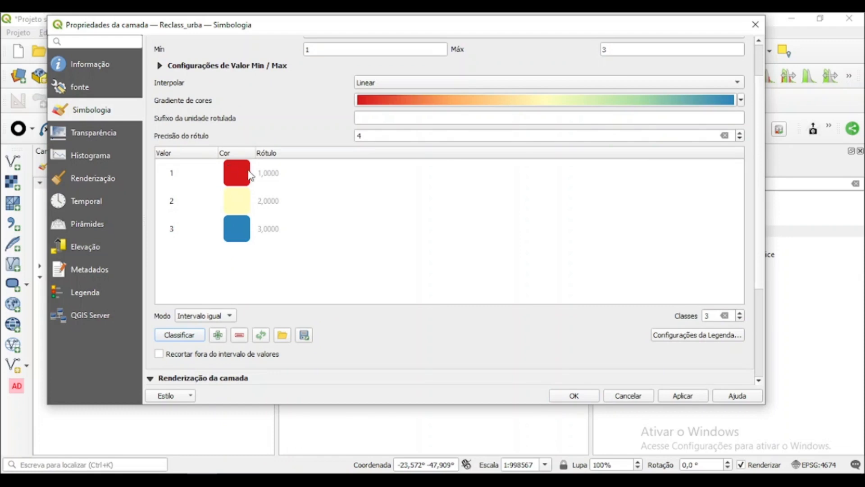
left_click(741, 100)
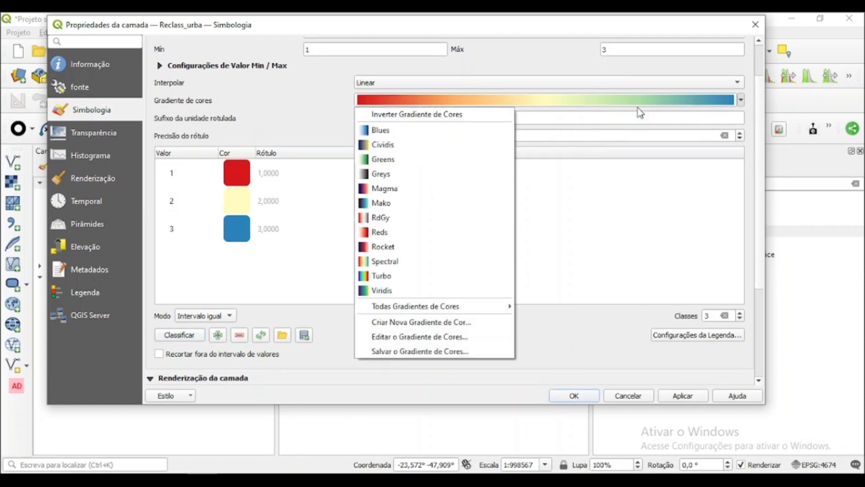
left_click(383, 113)
Step: Change the colour of the class with value 2 to orange #ff7c2b and apply the symbology to Reclass_urba
double_click(230, 209)
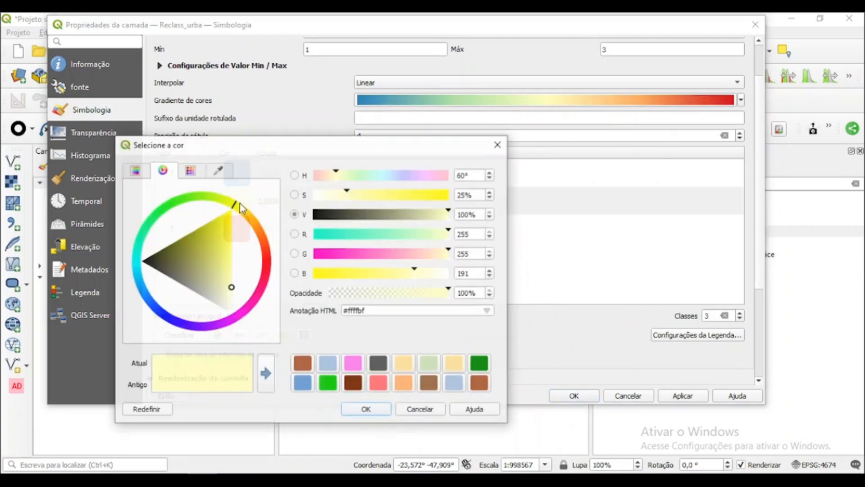
left_click(261, 236)
left_click_drag(224, 290, 254, 254)
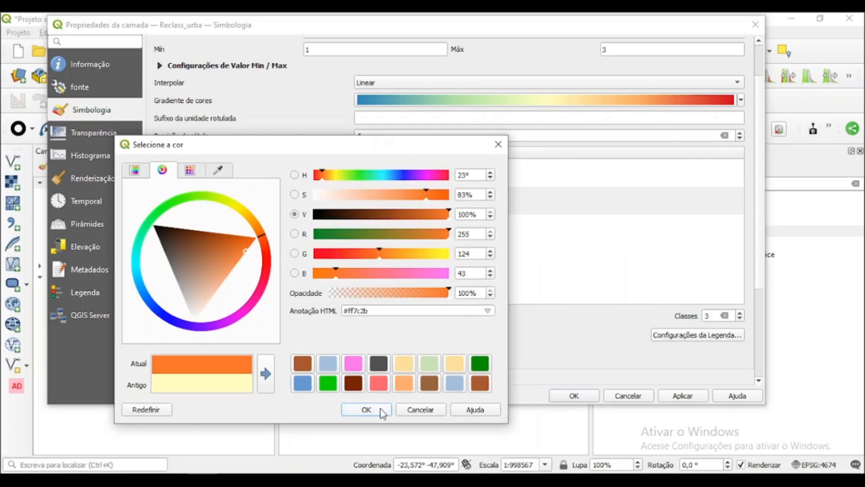
left_click(382, 409)
left_click(331, 298)
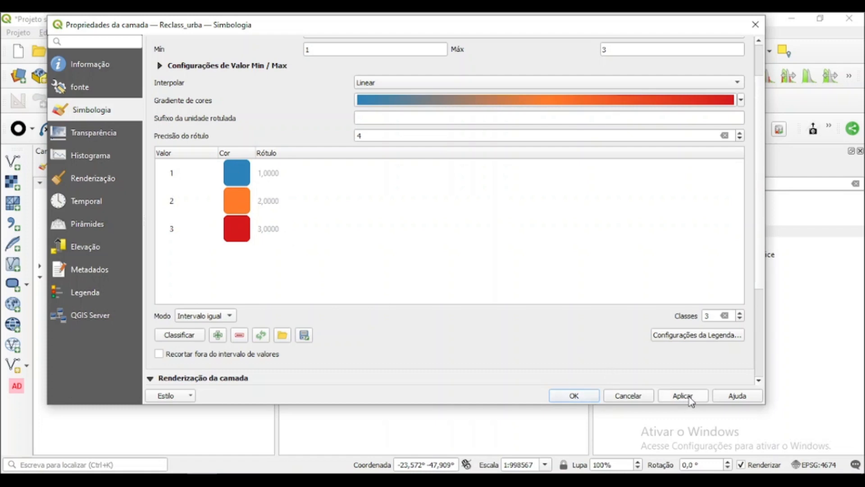
left_click(575, 396)
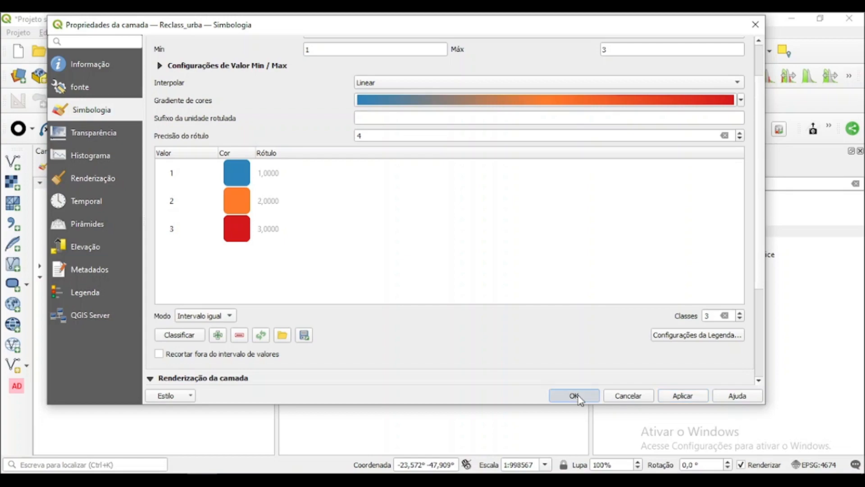
Step: Close the processing toolbox and examine the Reclass_urba slope classes on the map around the isolated circular steep area
left_click(860, 151)
scroll(574, 318, "up", 1)
left_click_drag(532, 387, 502, 348)
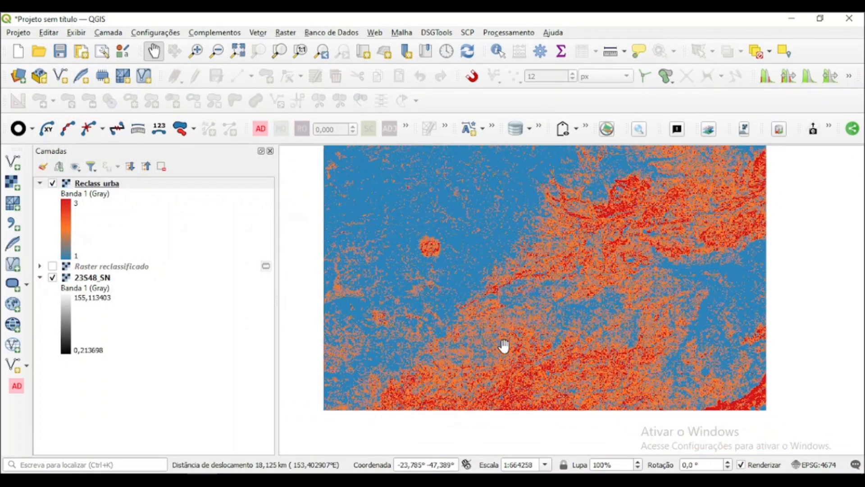
scroll(437, 247, "up", 2)
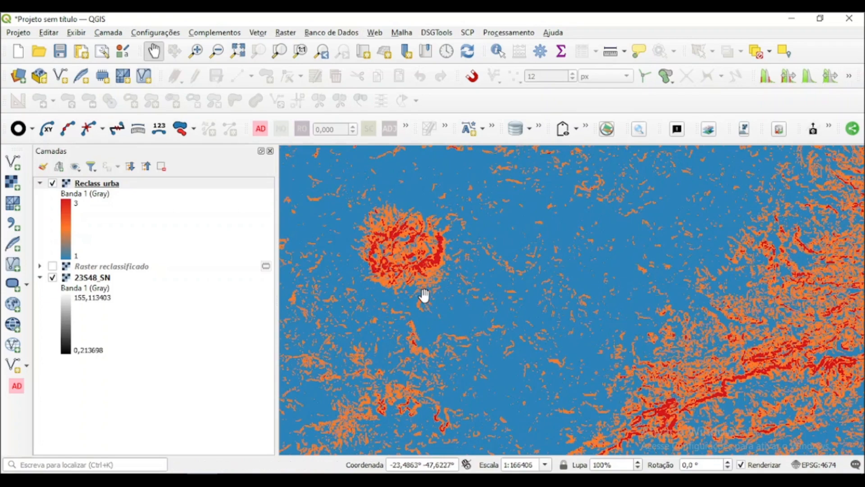
Step: Examine the Reclass_urba slope classes from the isolated circular steep area across to the raster's eastern and southern edges
scroll(374, 239, "up", 1)
left_click_drag(321, 254, 381, 295)
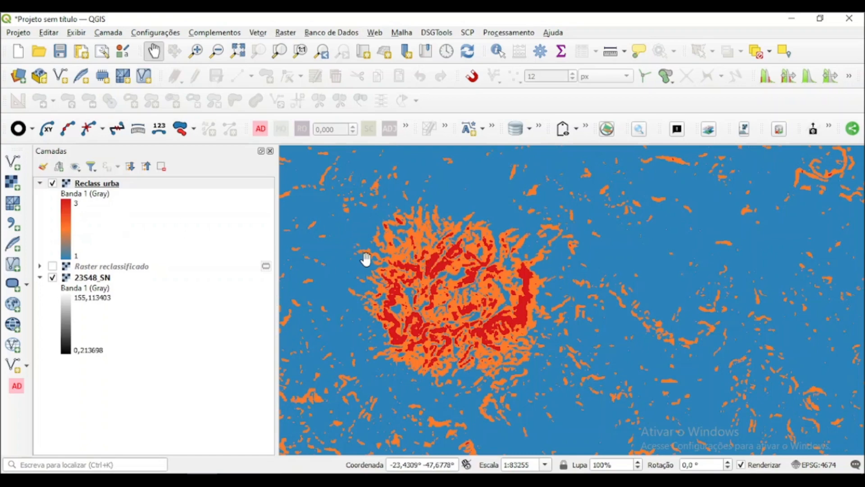
scroll(365, 259, "down", 2)
left_click_drag(483, 286, 376, 290)
scroll(474, 297, "down", 1)
left_click_drag(656, 293, 581, 243)
left_click_drag(366, 382, 456, 346)
left_click_drag(480, 200, 395, 314)
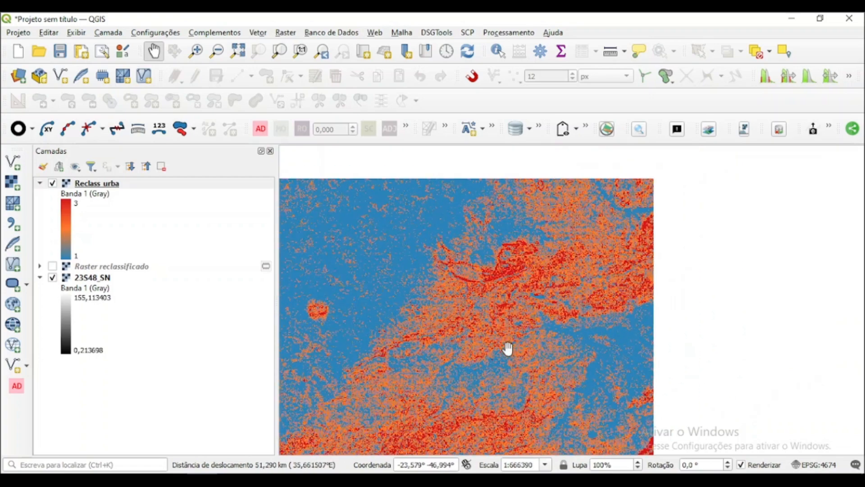
left_click_drag(520, 342, 582, 195)
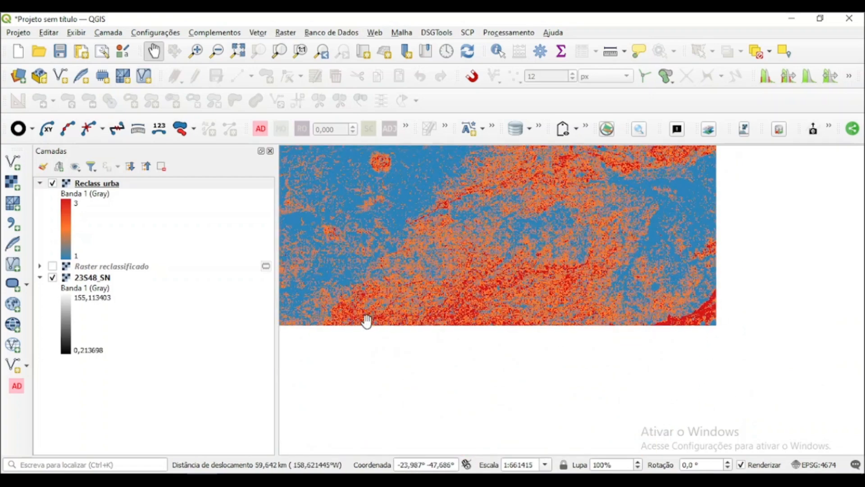
left_click_drag(353, 303, 373, 328)
scroll(389, 325, "up", 1)
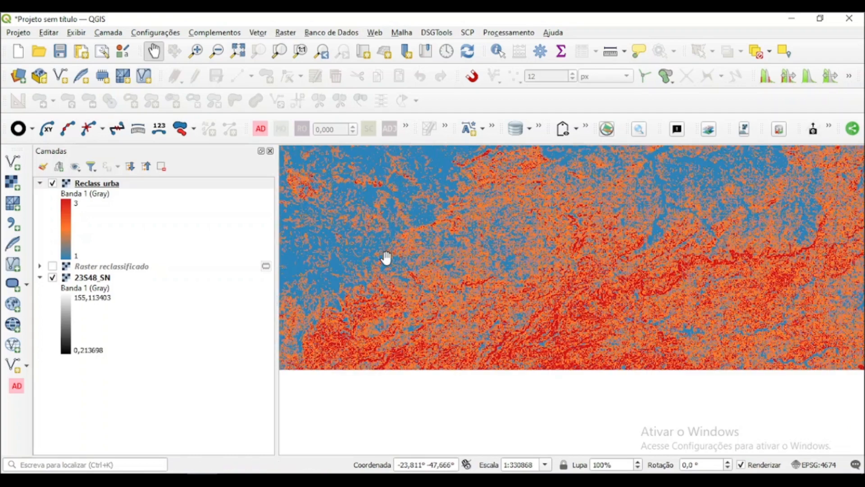
Step: Examine the full extent of the Reclass_urba raster and the slope classes in its northern part
scroll(386, 258, "down", 1)
left_click_drag(405, 228, 451, 294)
scroll(449, 324, "down", 1)
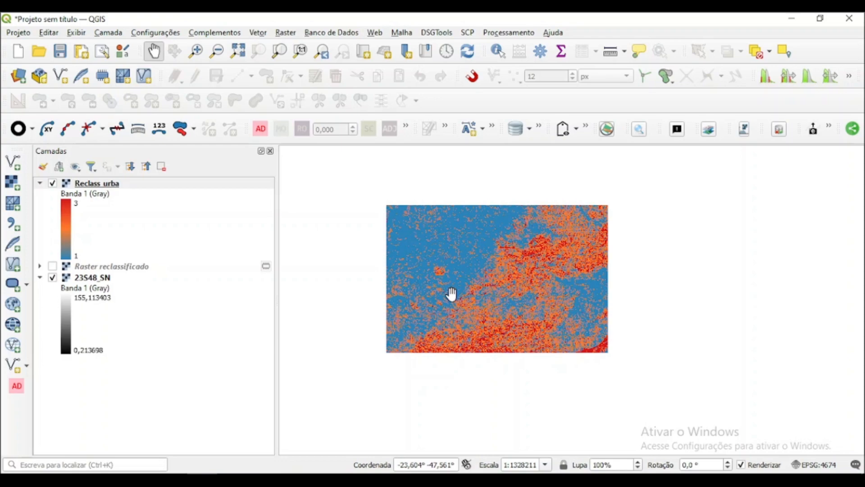
scroll(452, 293, "up", 1)
left_click_drag(391, 230, 410, 287)
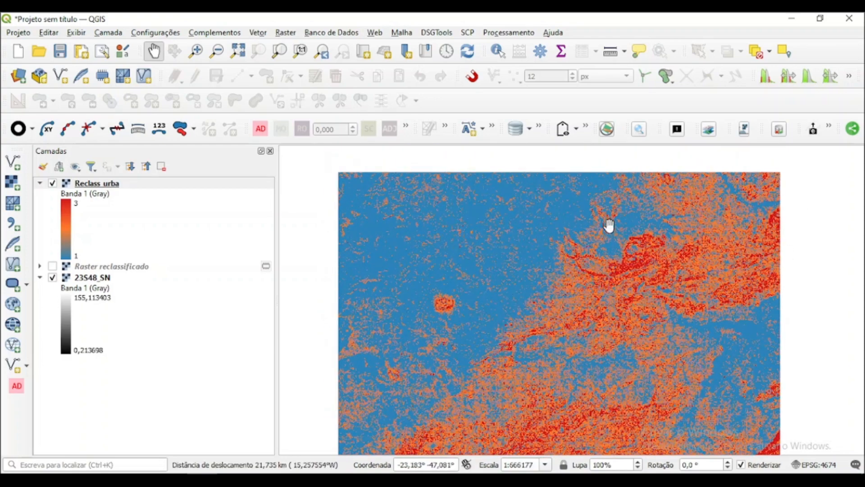
scroll(643, 195, "up", 1)
scroll(447, 246, "down", 1)
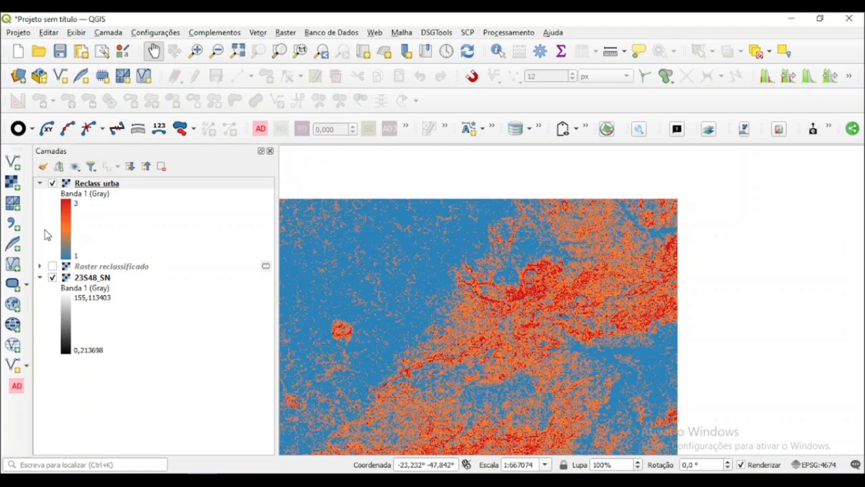
Step: Hide the Reclass_urba layer and examine the original 23S48_SN slope raster beneath it
left_click(52, 183)
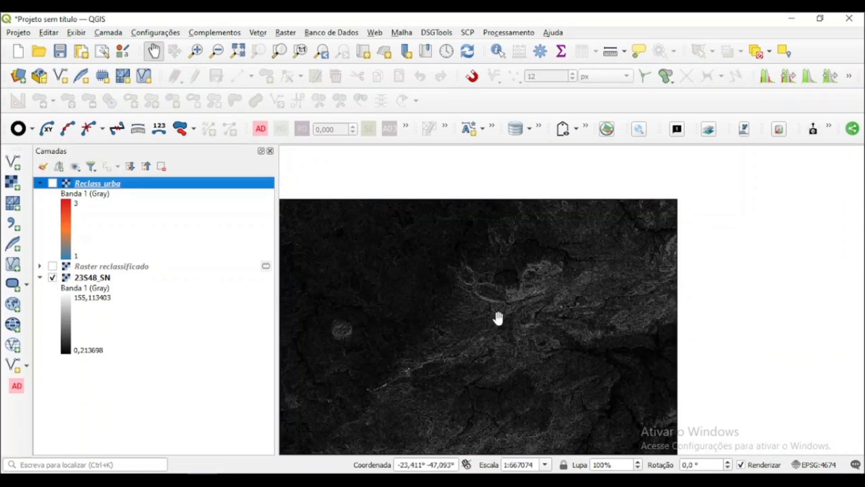
scroll(462, 306, "up", 3)
scroll(447, 303, "down", 3)
left_click_drag(491, 326, 604, 284)
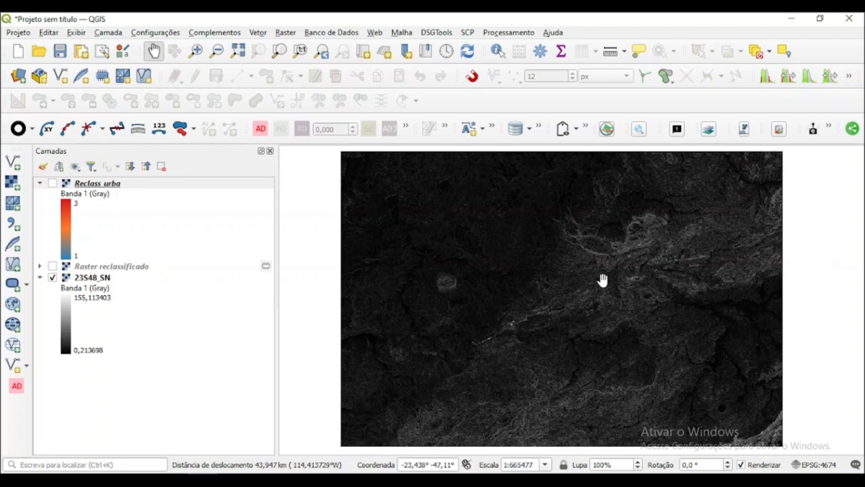
Step: Show the Raster reclassificado layer, inspect its northeastern steep areas, and make Reclass_urba visible again for comparison
left_click(53, 267)
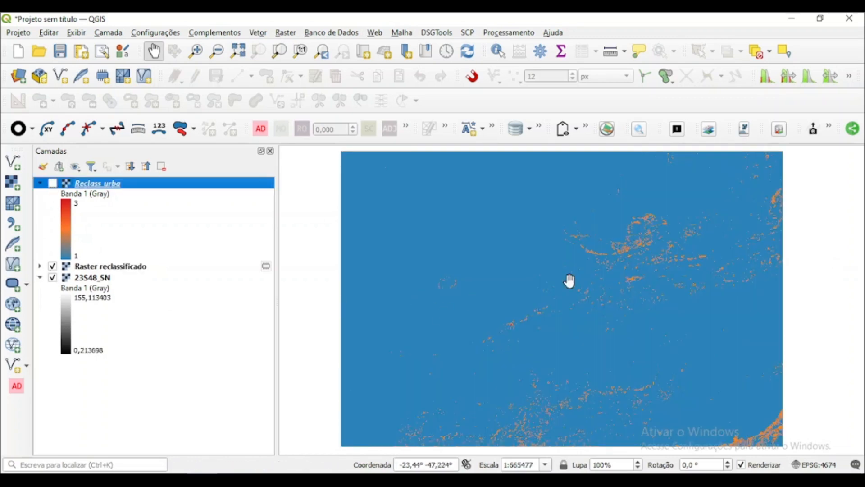
left_click_drag(664, 236, 604, 250)
scroll(604, 250, "up", 1)
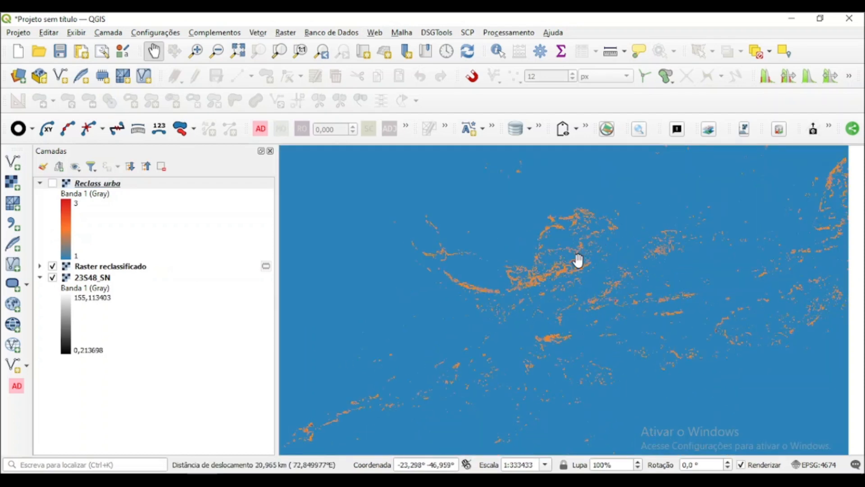
left_click(53, 183)
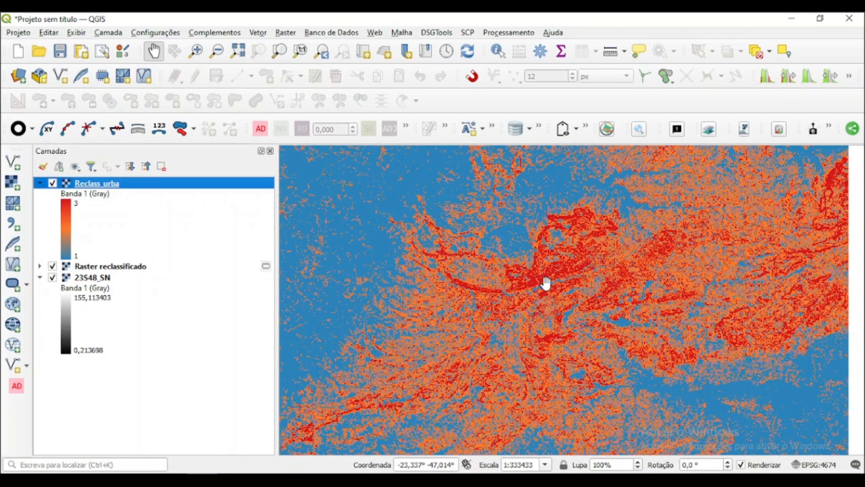